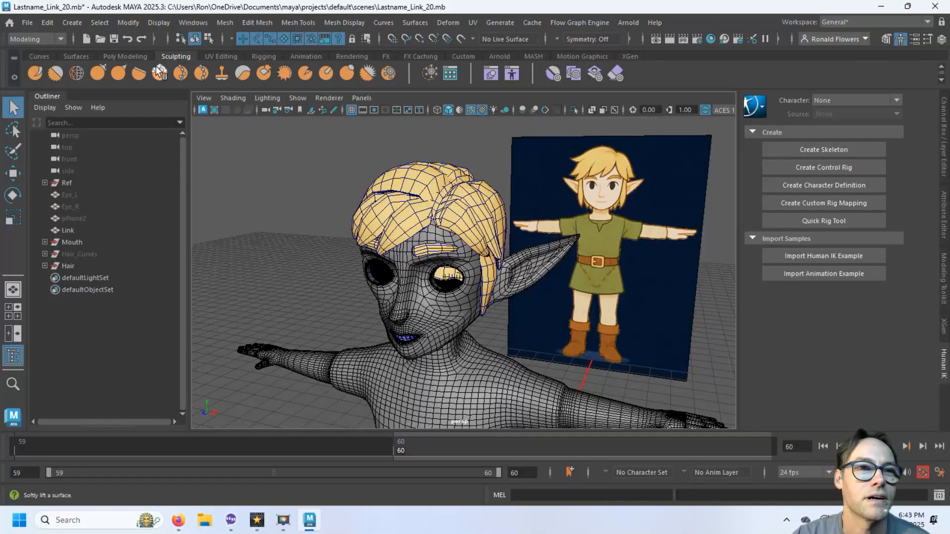
Save the scene, and save a new version of it as Lastname_Link_21.mb.
{"action": "left_click", "coordinate": [29, 23]}
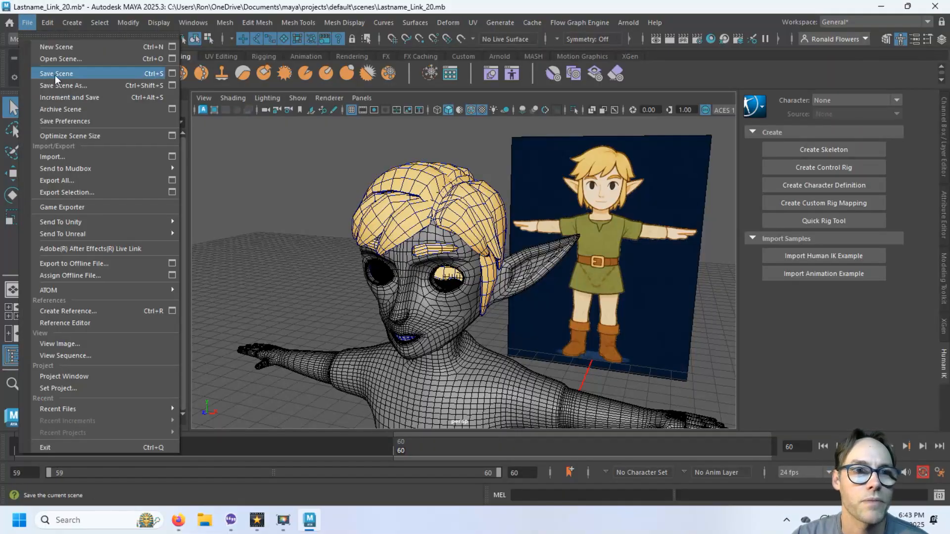
{"action": "left_click", "coordinate": [55, 74]}
{"action": "left_click", "coordinate": [29, 23]}
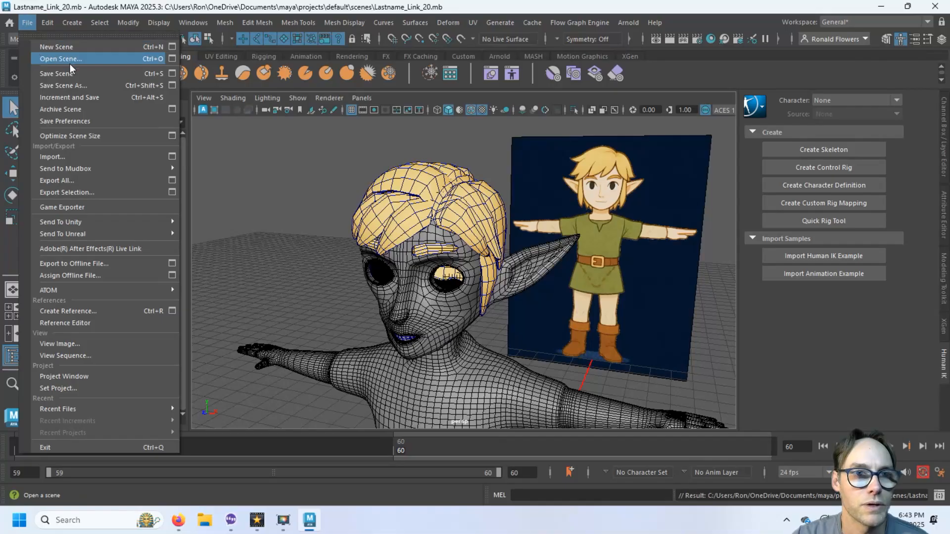
{"action": "left_click", "coordinate": [75, 84]}
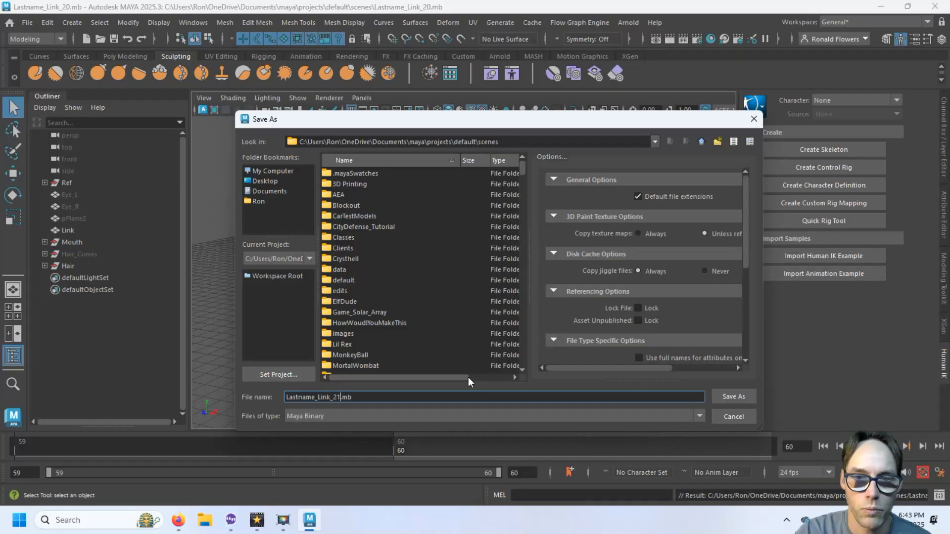
{"action": "key", "text": "Return"}
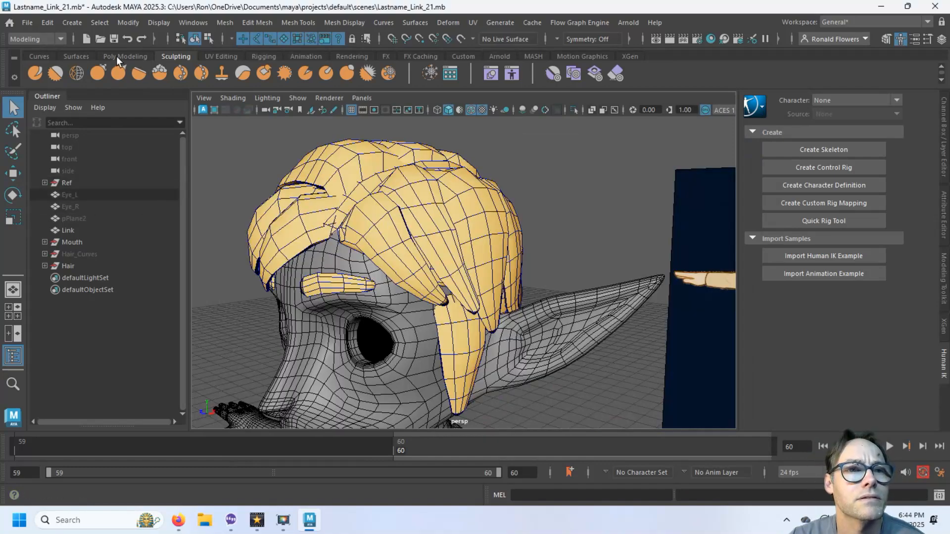
Create a polygon cone and raise it from the ground to just above the character's head.
{"action": "left_click", "coordinate": [118, 56]}
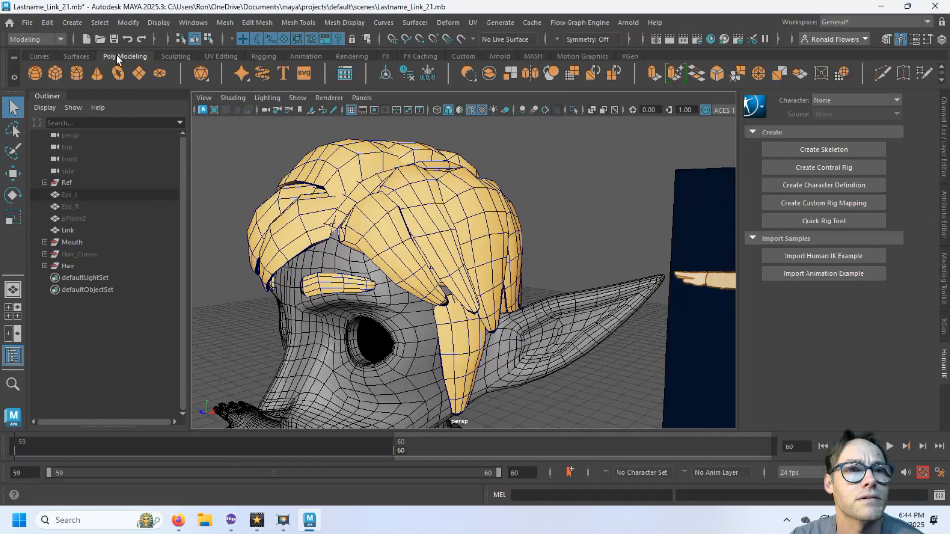
{"action": "left_click", "coordinate": [97, 73]}
{"action": "key", "text": "a"}
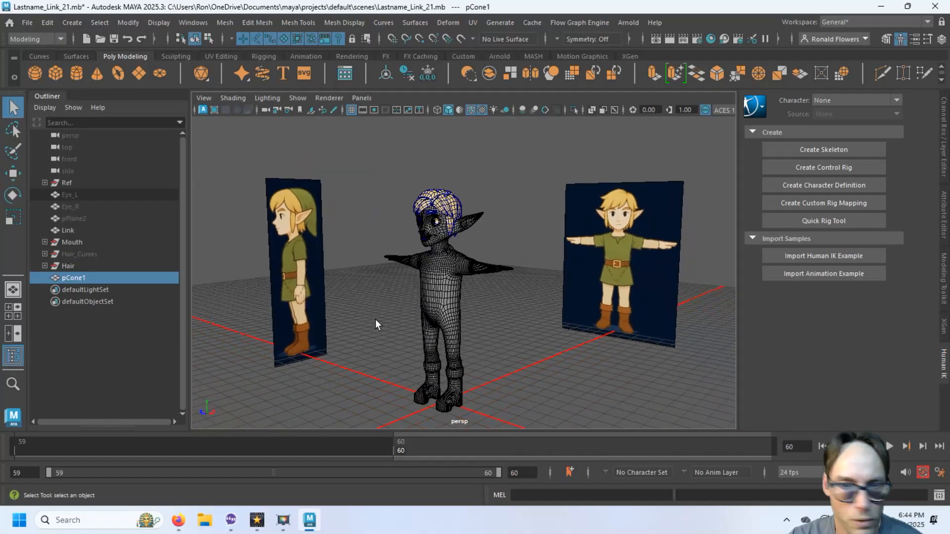
{"action": "left_click_drag", "start_coordinate": [375, 319], "coordinate": [426, 331], "text": "alt"}
{"action": "key", "text": "w"}
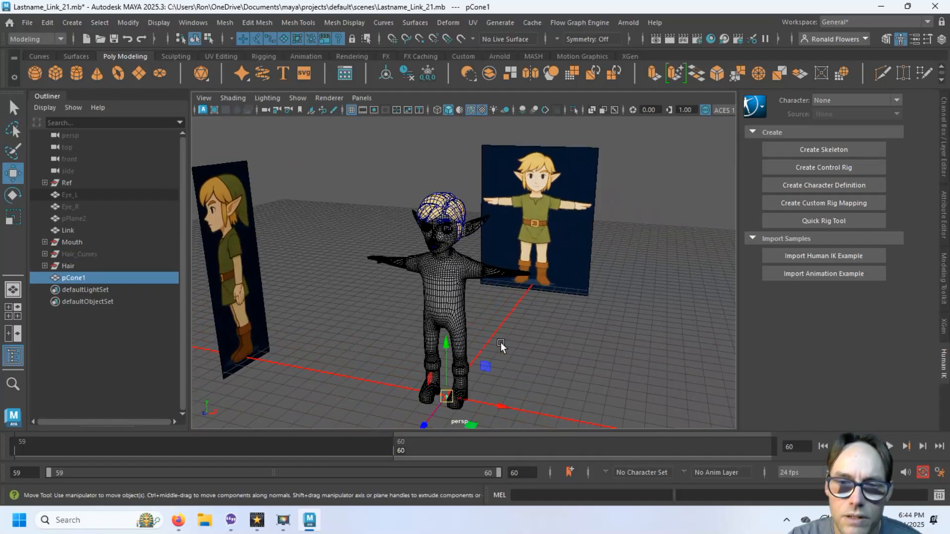
{"action": "left_click_drag", "start_coordinate": [445, 349], "coordinate": [444, 136]}
In the side view with textures displayed, rotate the cone -90 degrees about X so its tip points behind the head.
{"action": "key", "text": "space"}
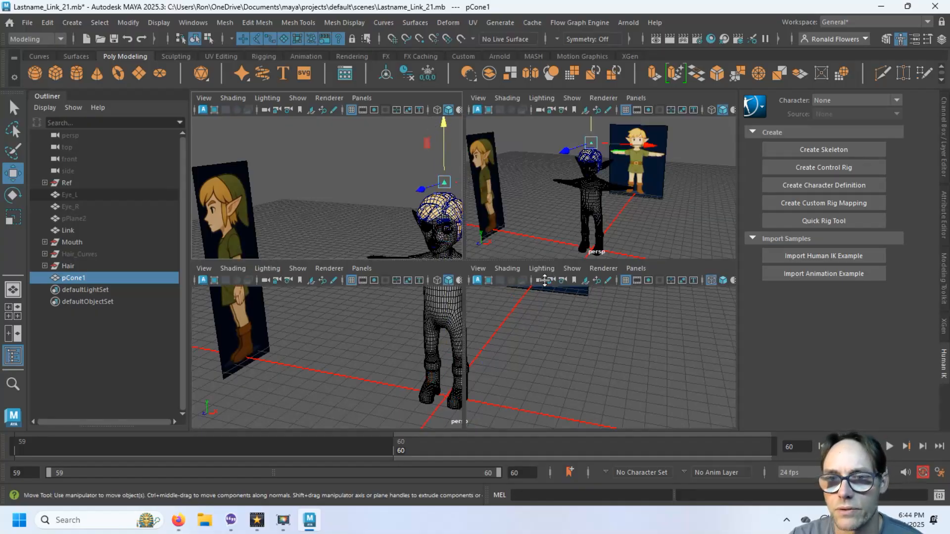
{"action": "key", "text": "space"}
{"action": "scroll", "coordinate": [559, 257], "scroll_direction": "down", "scroll_amount": 8}
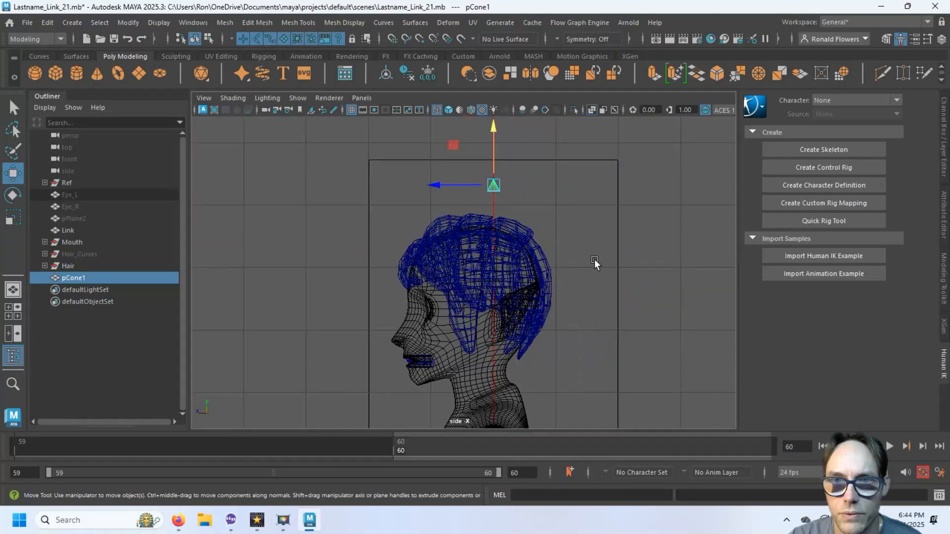
{"action": "key", "text": "e"}
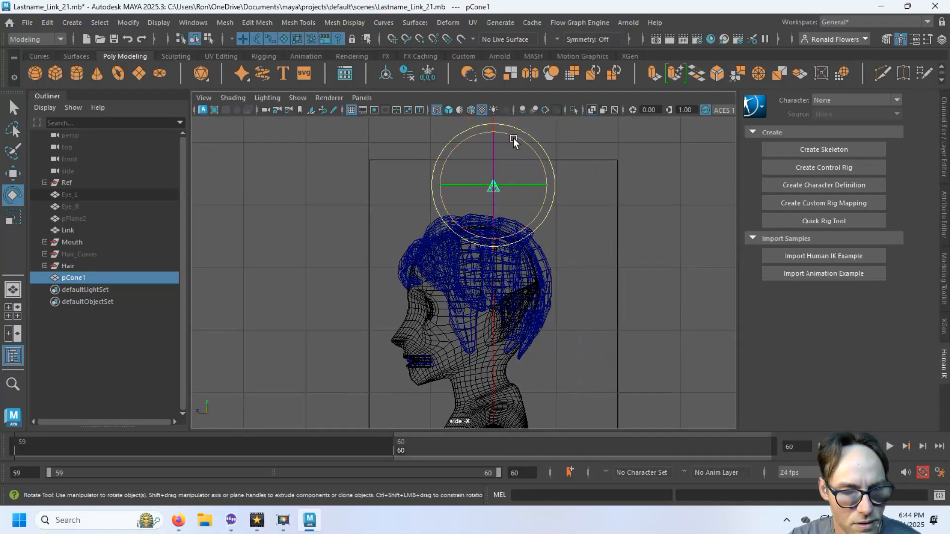
{"action": "key", "text": "6"}
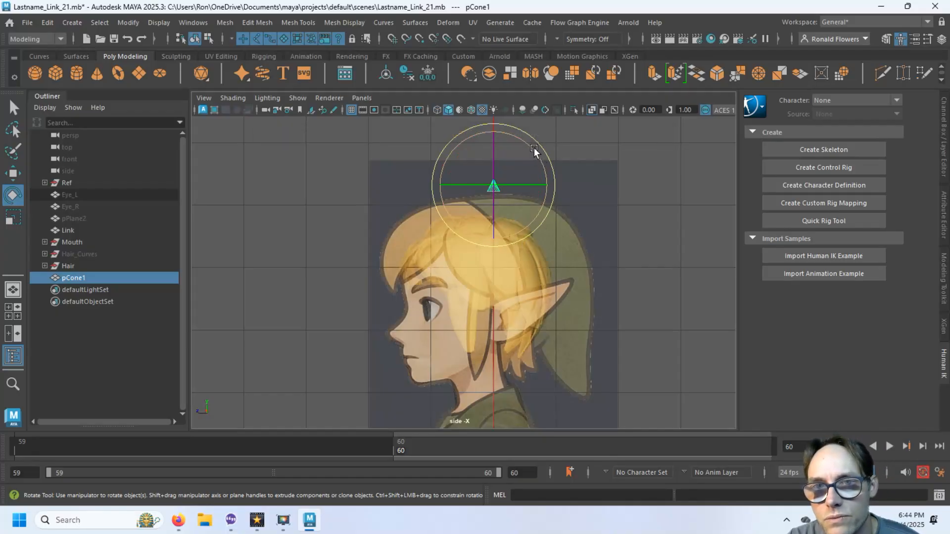
{"action": "left_click_drag", "start_coordinate": [533, 148], "coordinate": [556, 222]}
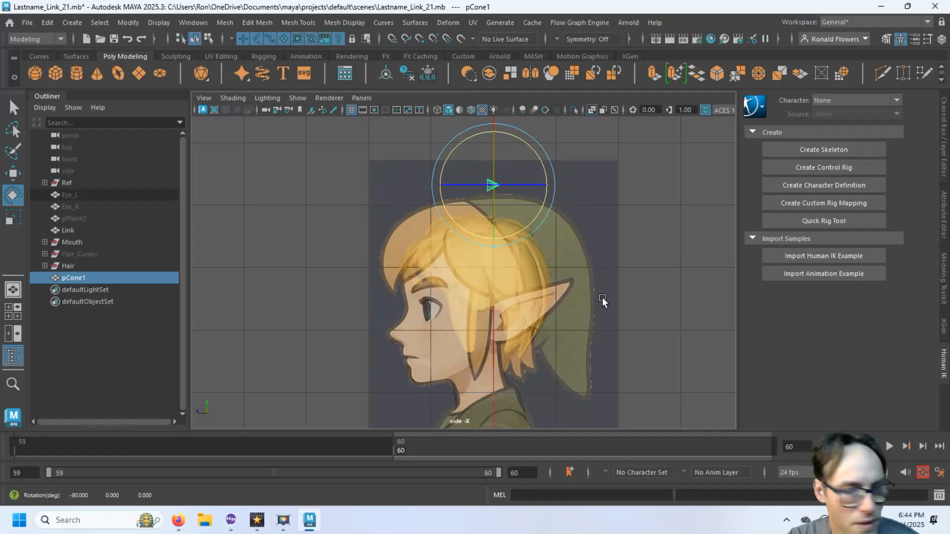
Move the cone to the back of the head and scale it uniformly to about 12.
{"action": "key", "text": "w"}
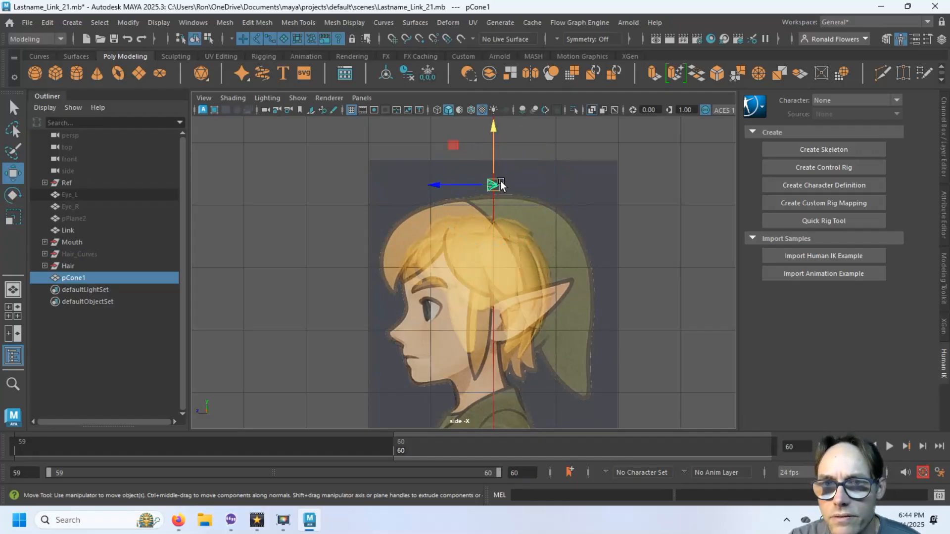
{"action": "left_click_drag", "start_coordinate": [500, 188], "coordinate": [548, 249]}
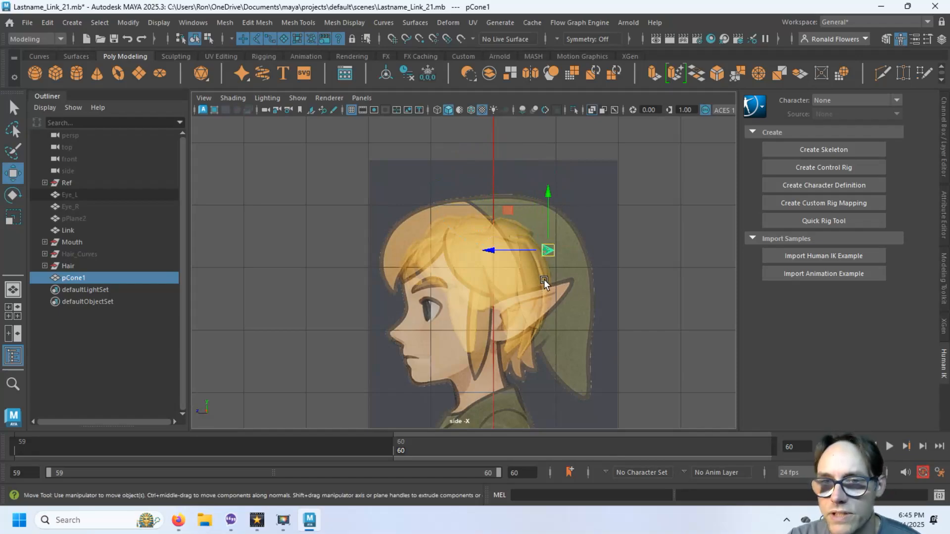
{"action": "key", "text": "r"}
{"action": "left_click_drag", "start_coordinate": [548, 251], "coordinate": [668, 232]}
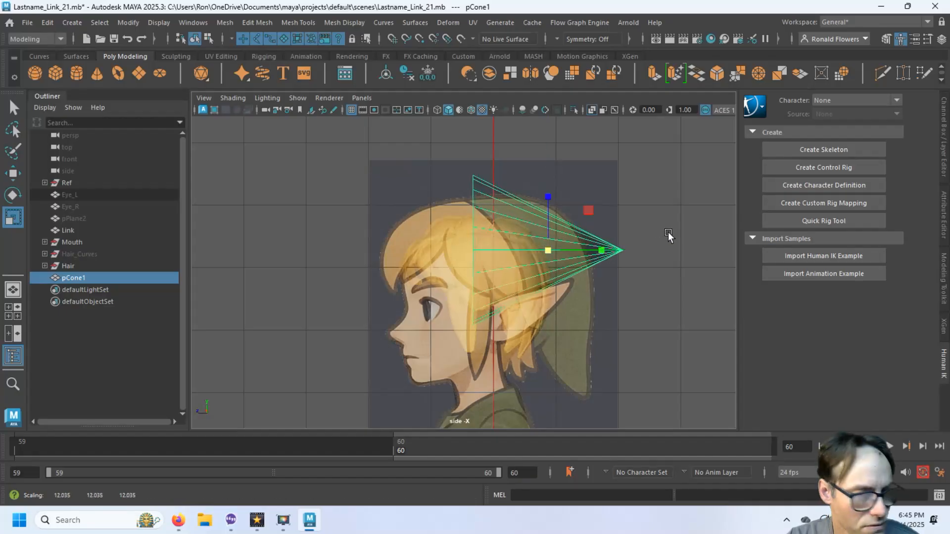
Tilt the cone's tip upward and shift the cone up and back over the reference hat.
{"action": "key", "text": "e"}
{"action": "left_click_drag", "start_coordinate": [564, 306], "coordinate": [591, 289]}
{"action": "key", "text": "w"}
{"action": "left_click_drag", "start_coordinate": [548, 253], "coordinate": [573, 232]}
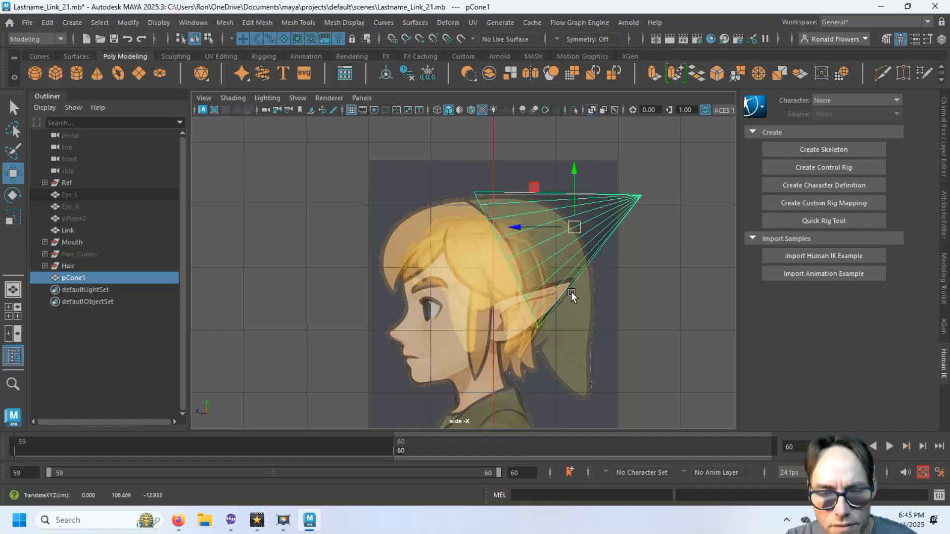
Select the cone's base vertices without soft selection, scale them up slightly and shift them toward the reference hat's opening.
{"action": "key", "text": "F9"}
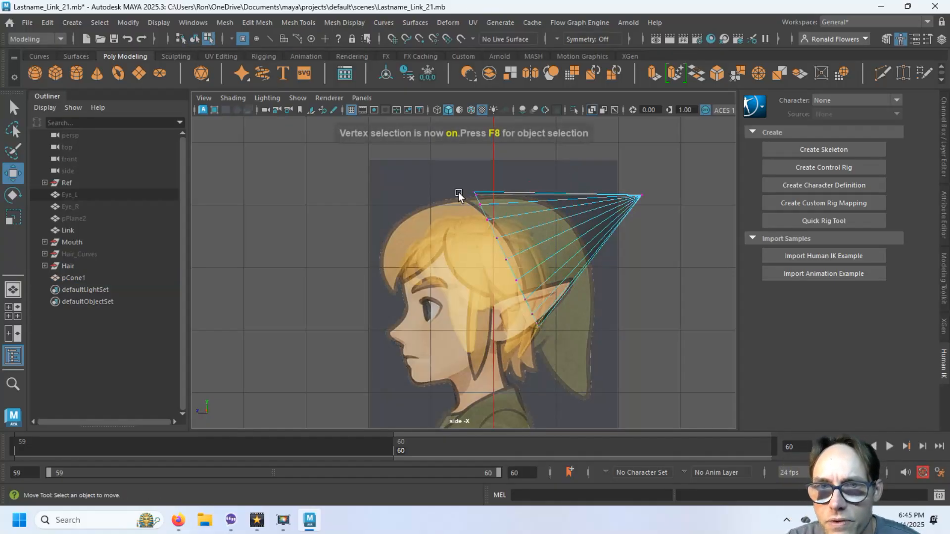
{"action": "left_click_drag", "start_coordinate": [449, 176], "coordinate": [567, 357]}
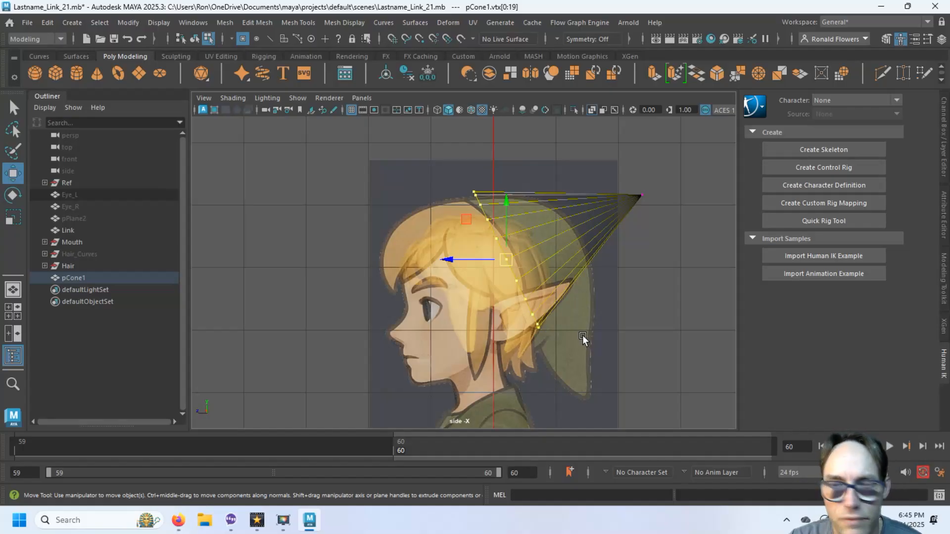
{"action": "key", "text": "b"}
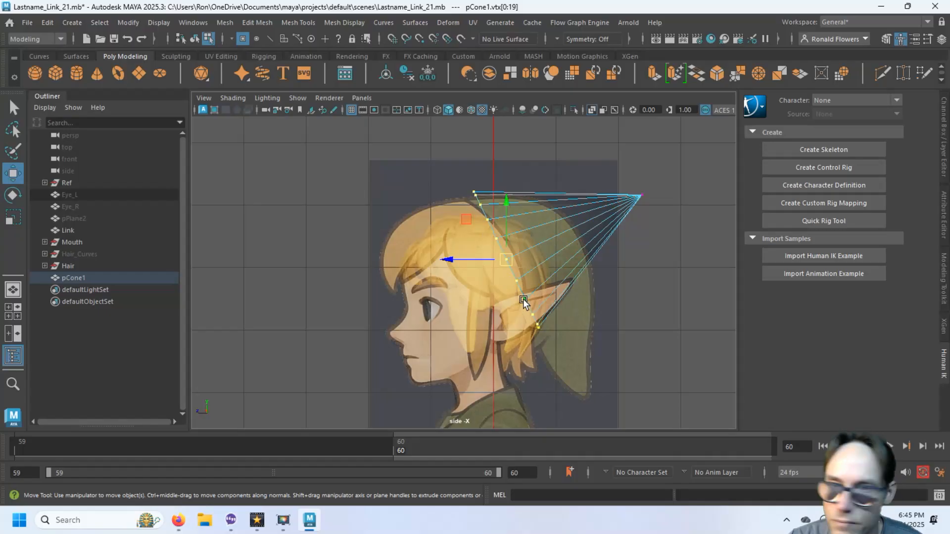
{"action": "key", "text": "r"}
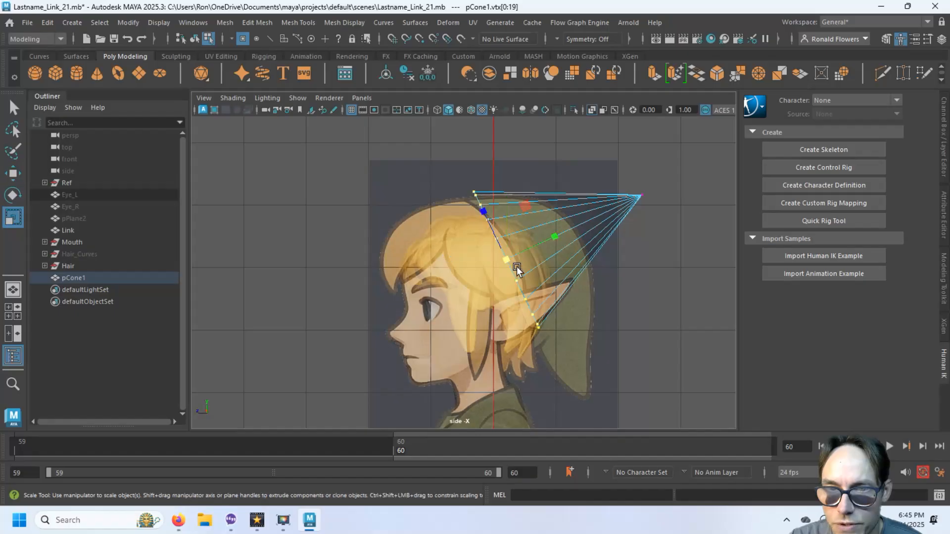
{"action": "mouse_move", "coordinate": [507, 264]}
{"action": "left_mouse_down"}
{"action": "mouse_move", "coordinate": [524, 257]}
{"action": "mouse_move", "coordinate": [506, 269]}
{"action": "left_mouse_up"}
{"action": "key", "text": "w"}
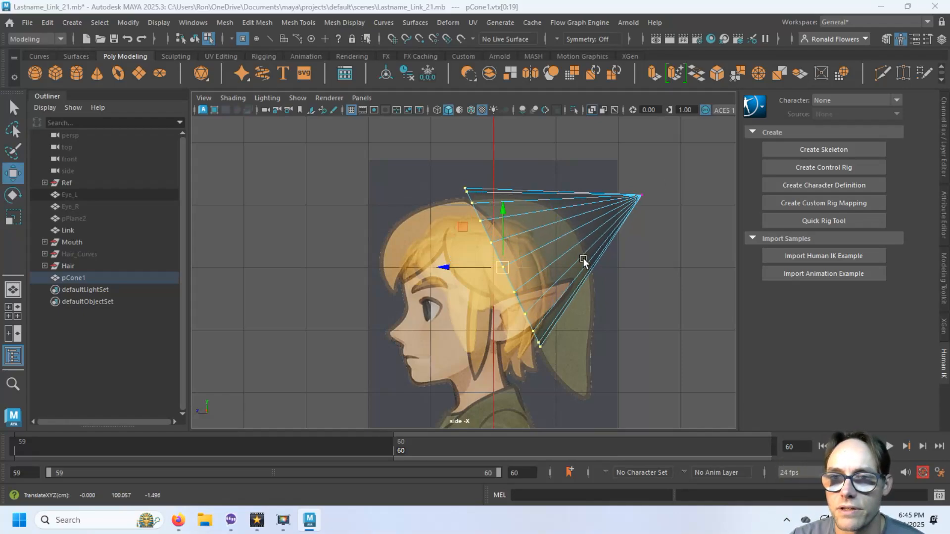
In the perspective view, delete the cone's base cap face to open the hat.
{"action": "key", "text": "space"}
{"action": "key", "text": "space"}
{"action": "key", "text": "f"}
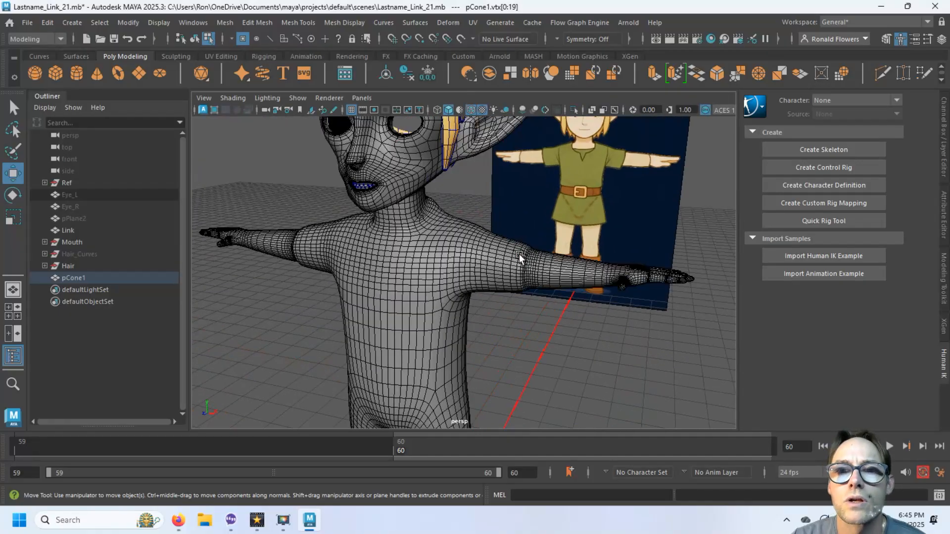
{"action": "left_click_drag", "start_coordinate": [515, 309], "coordinate": [475, 255], "text": "alt"}
{"action": "scroll", "coordinate": [478, 249], "scroll_direction": "up", "scroll_amount": 3}
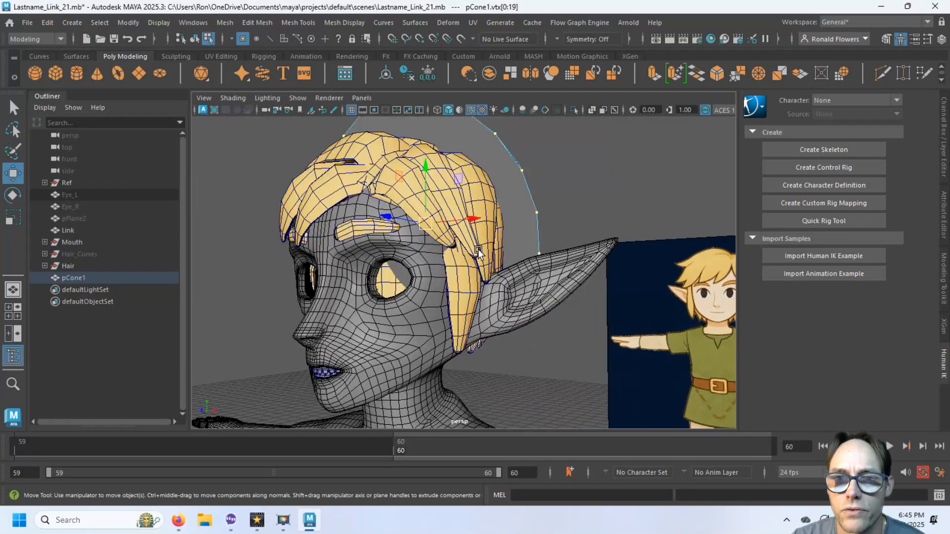
{"action": "middle_click_drag", "start_coordinate": [475, 242], "coordinate": [485, 277], "text": "alt"}
{"action": "scroll", "coordinate": [486, 275], "scroll_direction": "up", "scroll_amount": 3}
{"action": "left_click_drag", "start_coordinate": [487, 274], "coordinate": [510, 263], "text": "alt"}
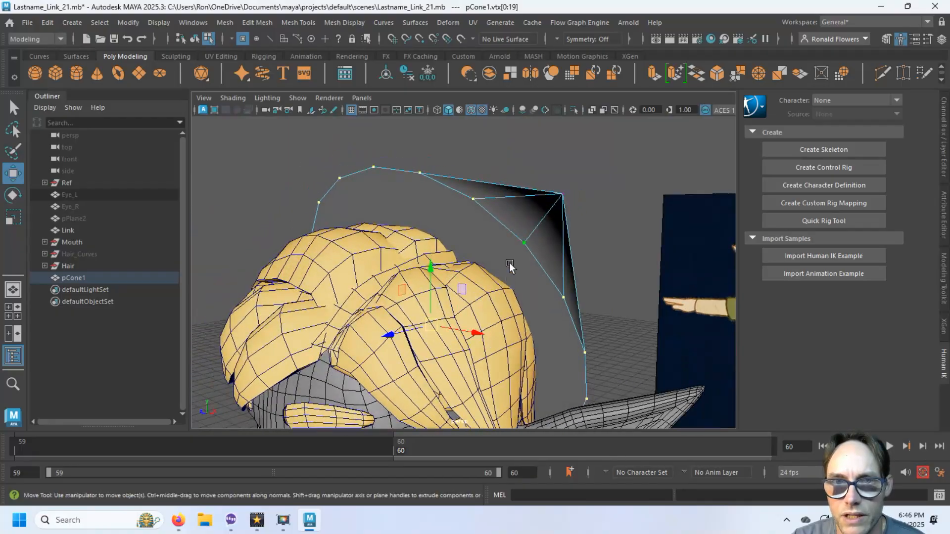
{"action": "left_click_drag", "start_coordinate": [423, 226], "coordinate": [503, 272], "text": "alt"}
{"action": "key", "text": "F11"}
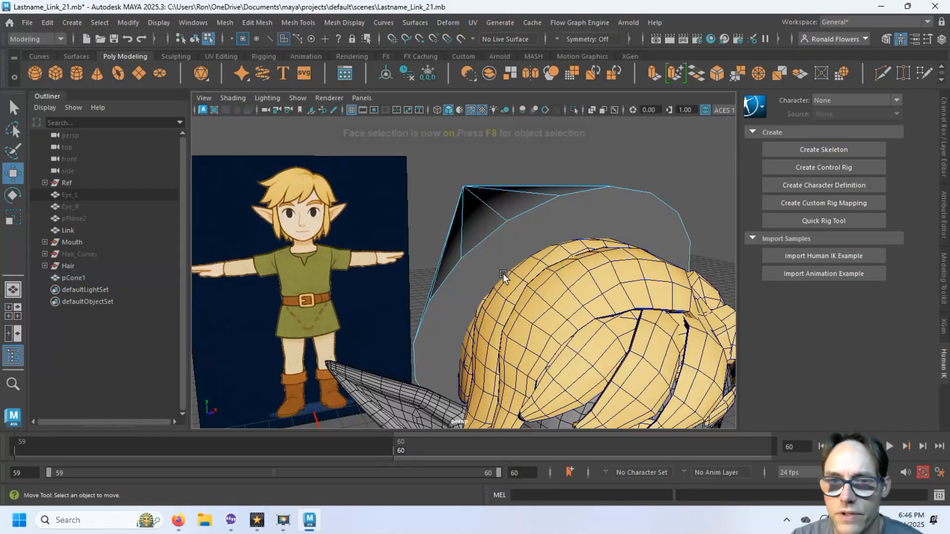
{"action": "left_click", "coordinate": [495, 245]}
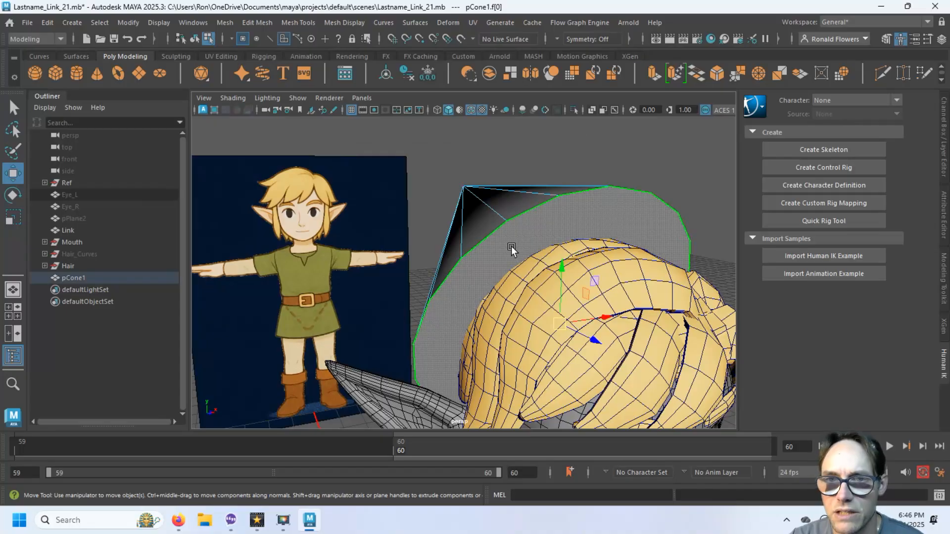
{"action": "key", "text": "Delete"}
Select the vertices around the cone's open rim and scale them inward to fit closely around the hair.
{"action": "left_click_drag", "start_coordinate": [551, 254], "coordinate": [476, 256], "text": "alt"}
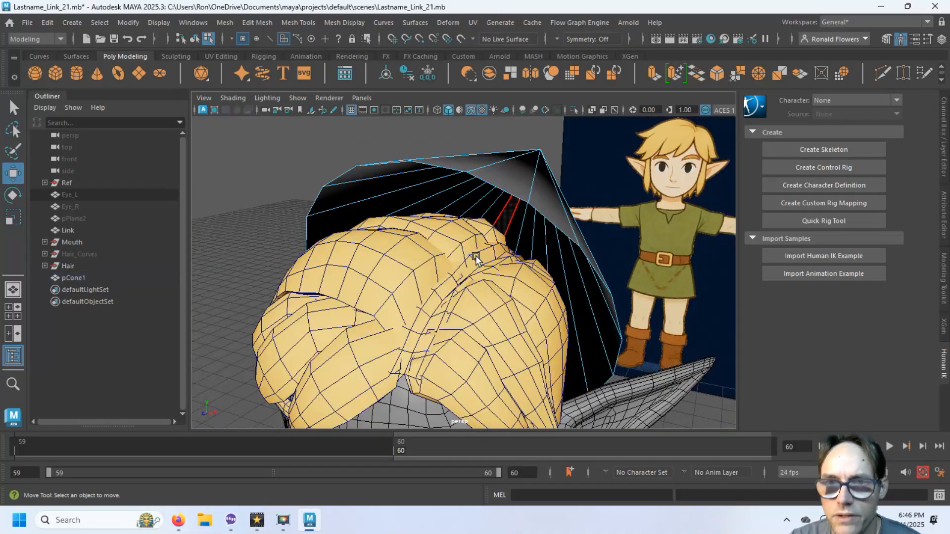
{"action": "key", "text": "F9"}
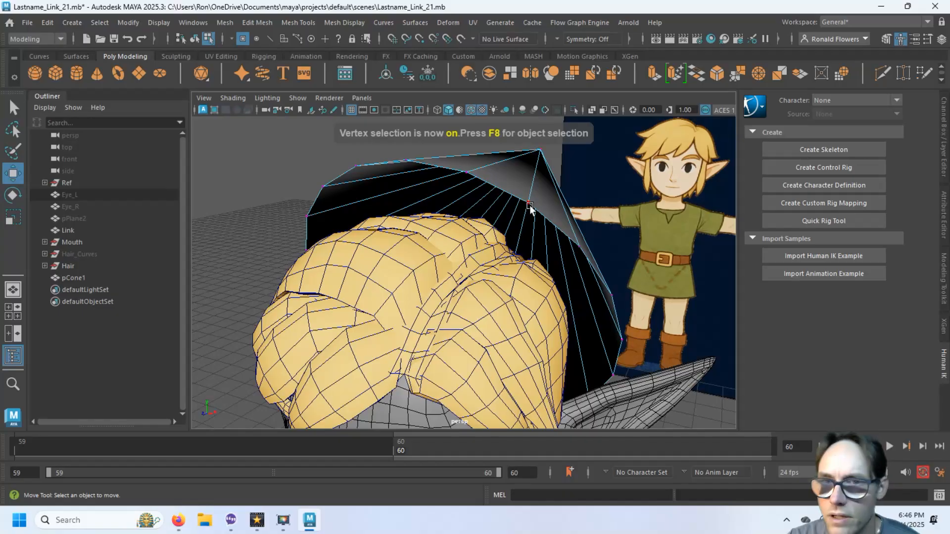
{"action": "key", "text": "q"}
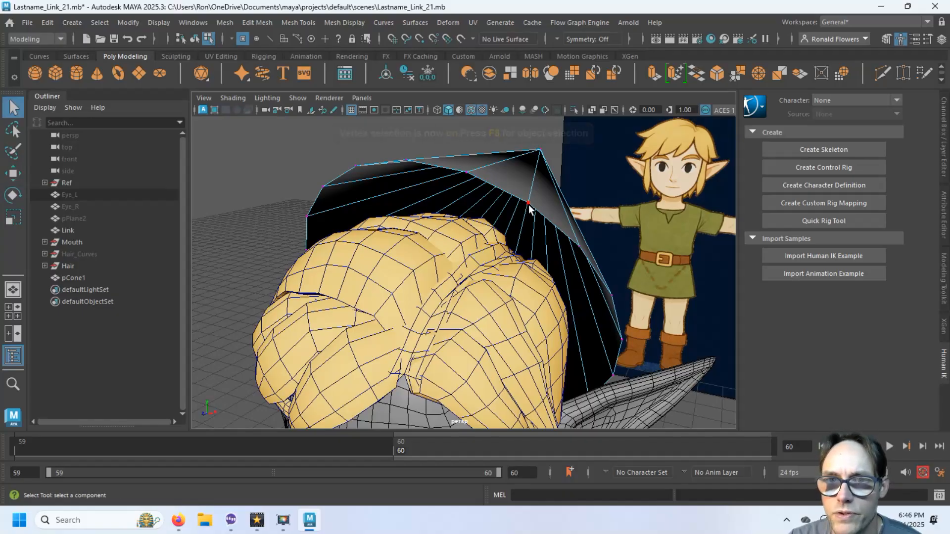
{"action": "left_click", "coordinate": [528, 204]}
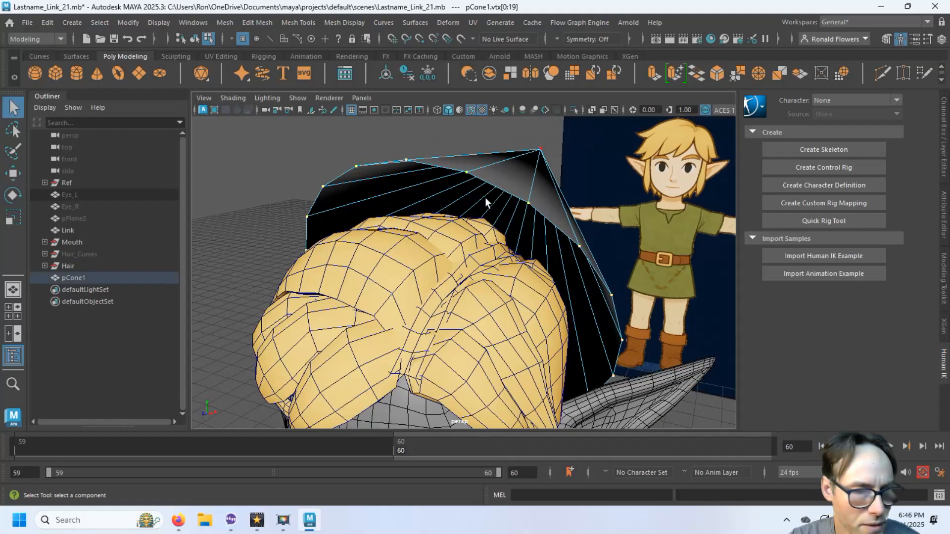
{"action": "key", "text": "r"}
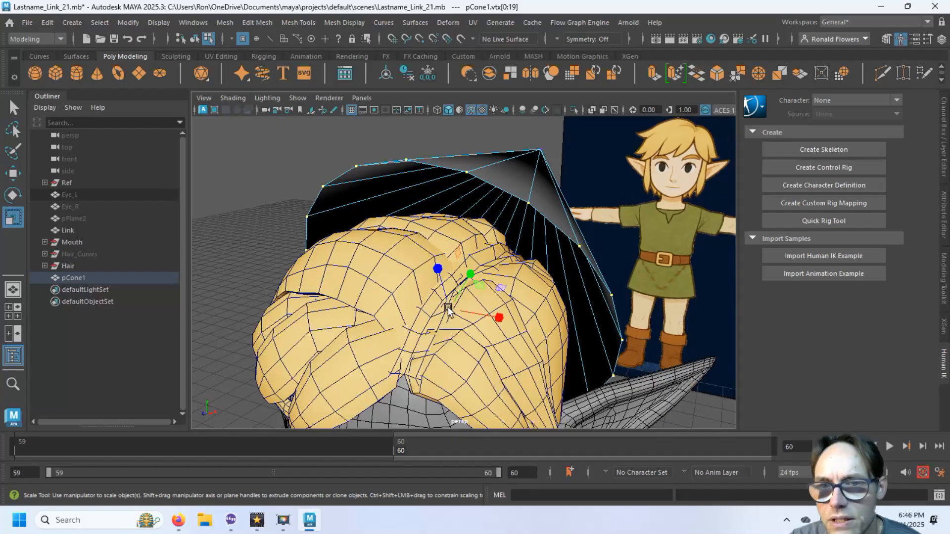
{"action": "left_click_drag", "start_coordinate": [448, 307], "coordinate": [503, 262]}
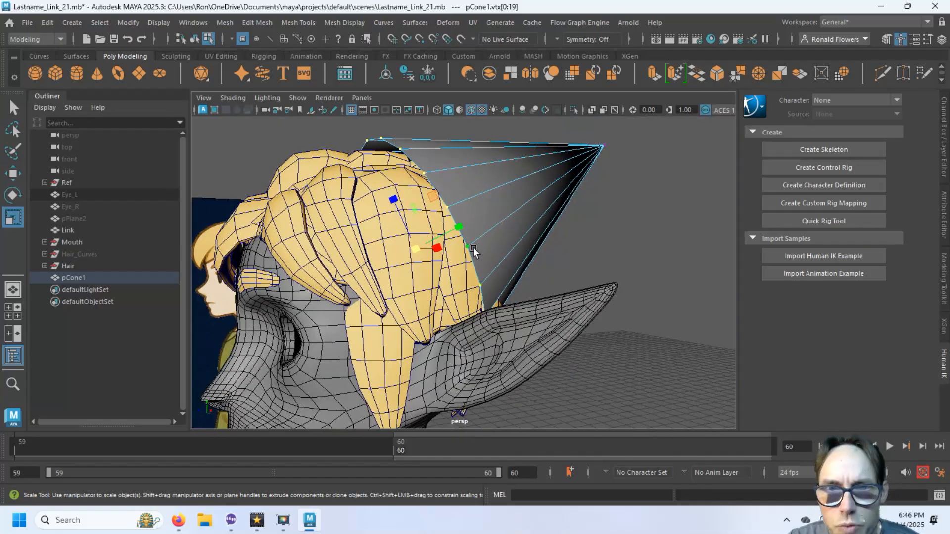
Lower the rim vertices slightly to seat the hat on the hair, and compare it with the side reference.
{"action": "key", "text": "w"}
{"action": "left_click_drag", "start_coordinate": [415, 190], "coordinate": [418, 201]}
{"action": "left_click_drag", "start_coordinate": [516, 249], "coordinate": [498, 193], "text": "alt"}
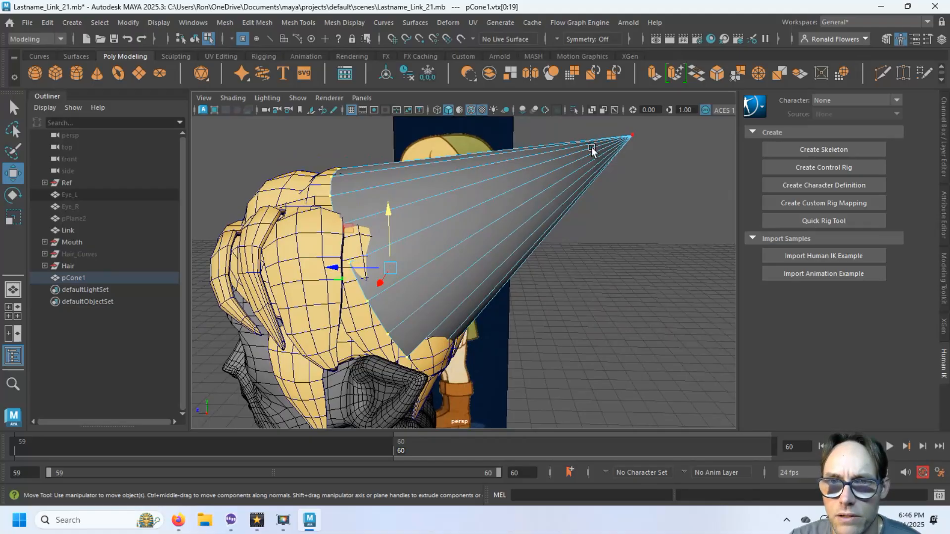
{"action": "key", "text": "space"}
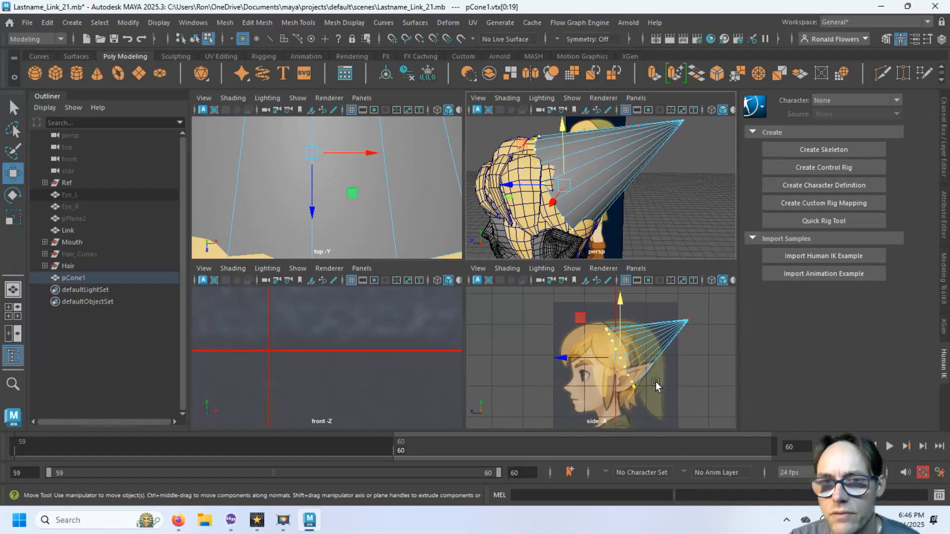
{"action": "key", "text": "space"}
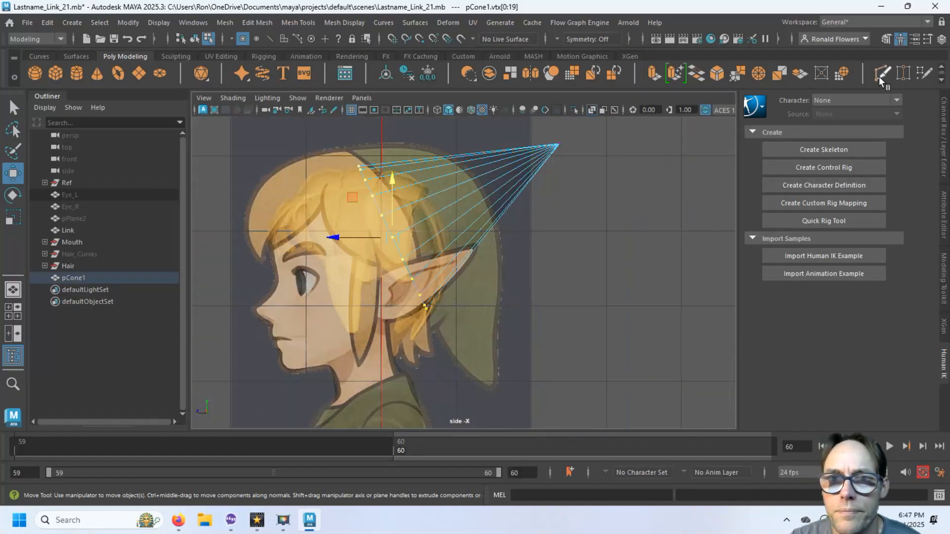
Slice the cone crosswise through its middle with the Multi-Cut tool, roughly parallel to its open rim.
{"action": "left_click", "coordinate": [881, 74]}
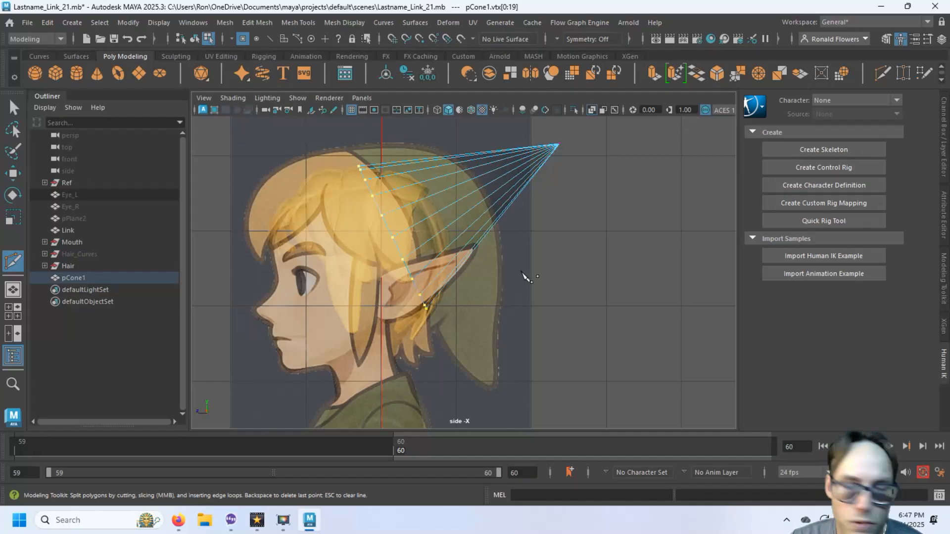
{"action": "left_click", "coordinate": [440, 143]}
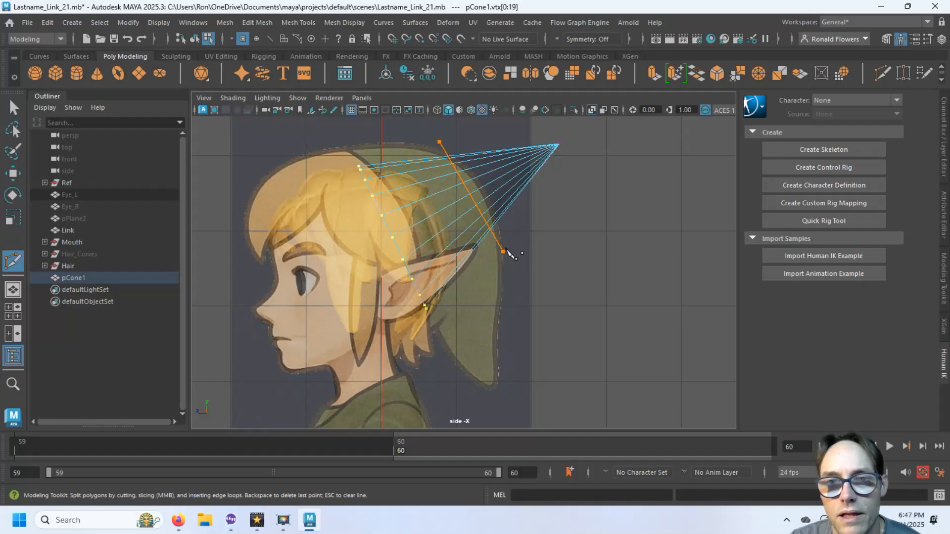
{"action": "key", "text": "Return"}
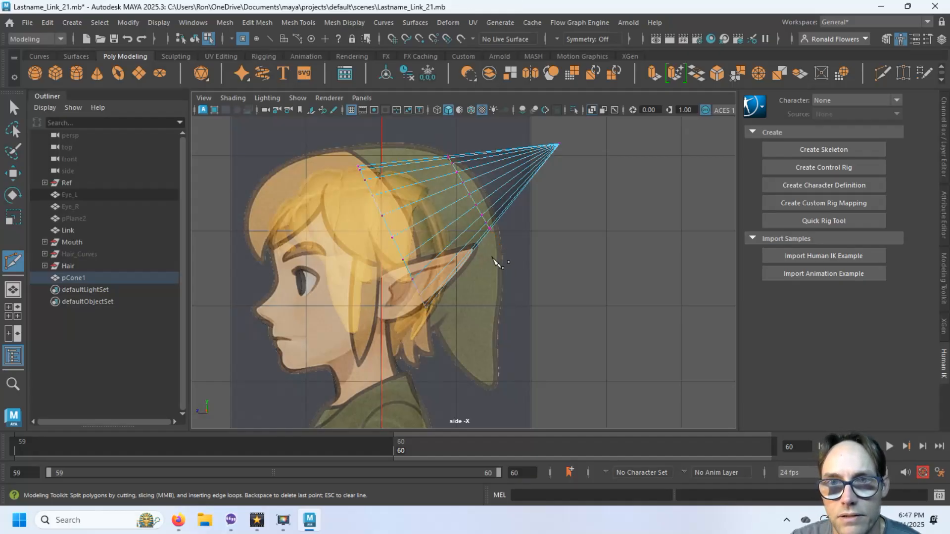
{"action": "key", "text": "ctrl+z"}
{"action": "key", "text": "q"}
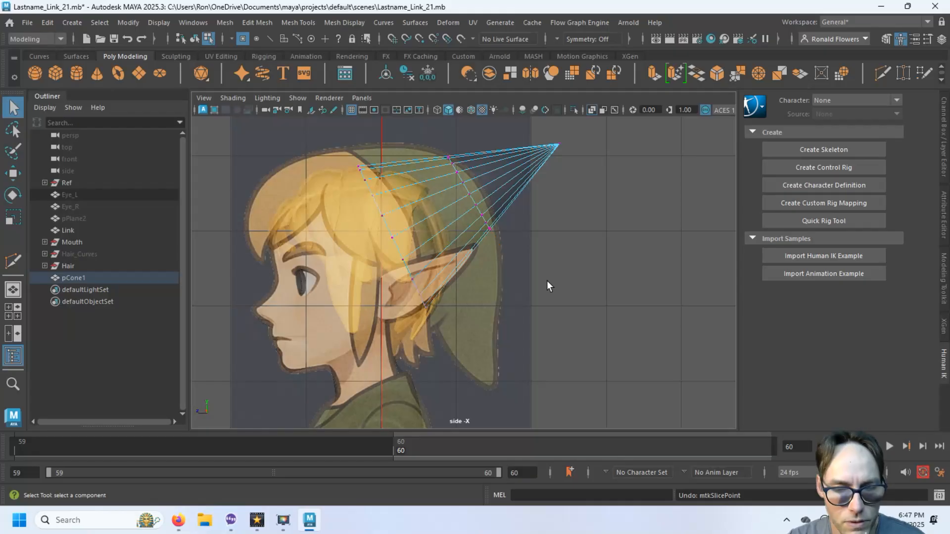
Select the vertices of the new slice and the tip, rotate them downward and move them lower along the reference hat.
{"action": "key", "text": "F9"}
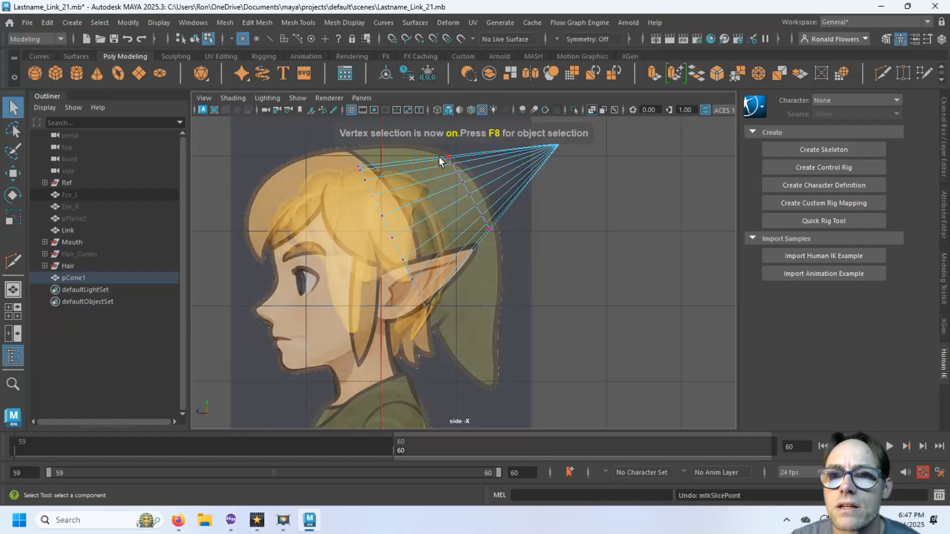
{"action": "left_click_drag", "start_coordinate": [424, 125], "coordinate": [602, 240]}
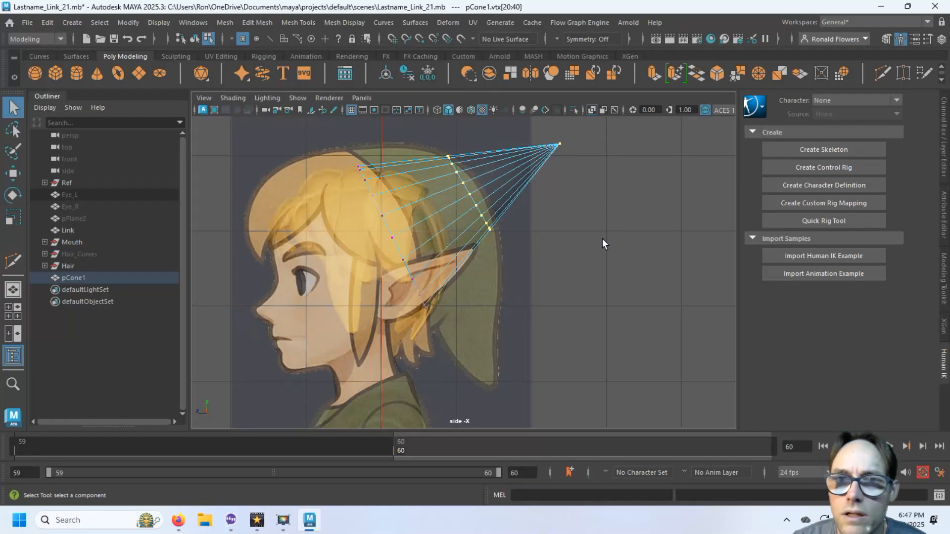
{"action": "key", "text": "e"}
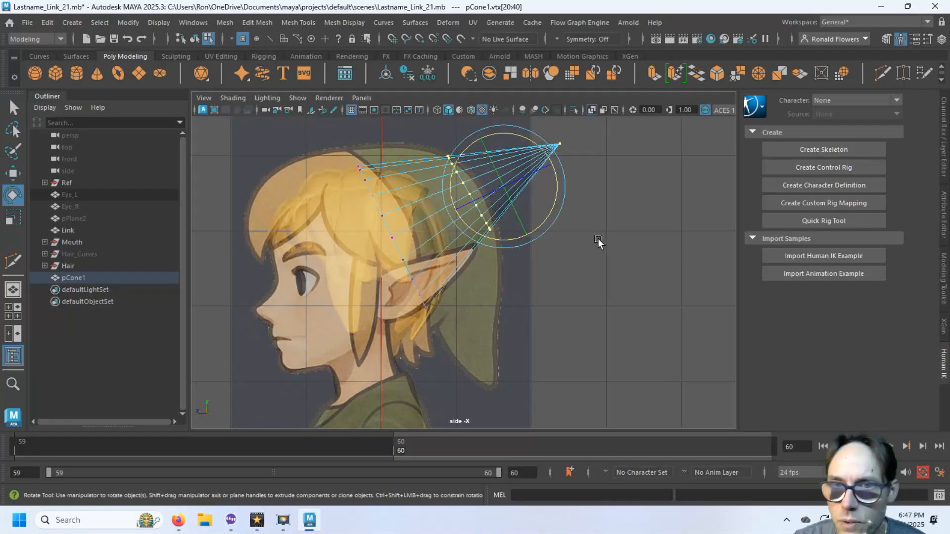
{"action": "left_click_drag", "start_coordinate": [554, 180], "coordinate": [545, 202]}
{"action": "key", "text": "w"}
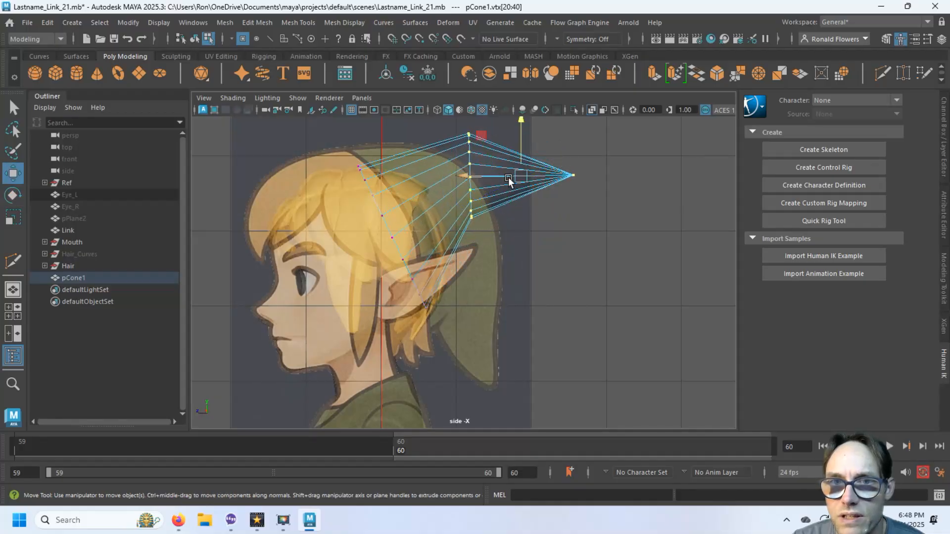
{"action": "left_click_drag", "start_coordinate": [509, 176], "coordinate": [502, 213]}
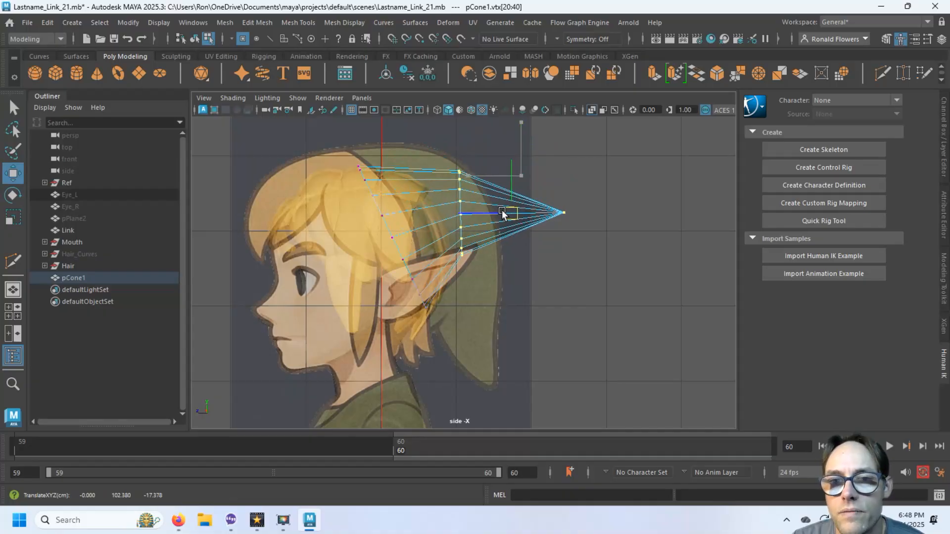
Move the cone's tip vertex down to the hanging tip of the reference hat.
{"action": "left_click", "coordinate": [554, 267]}
{"action": "left_click_drag", "start_coordinate": [597, 183], "coordinate": [526, 292]}
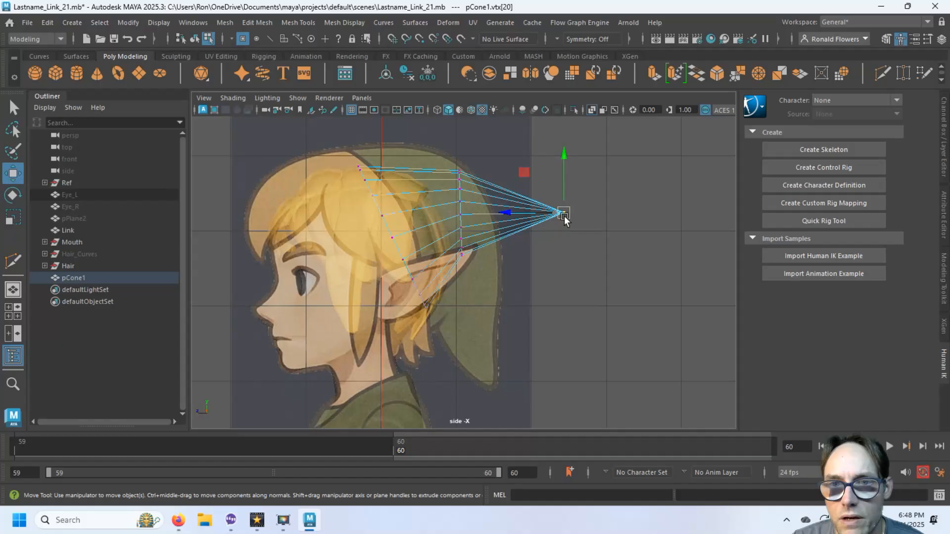
{"action": "left_click_drag", "start_coordinate": [565, 218], "coordinate": [508, 369]}
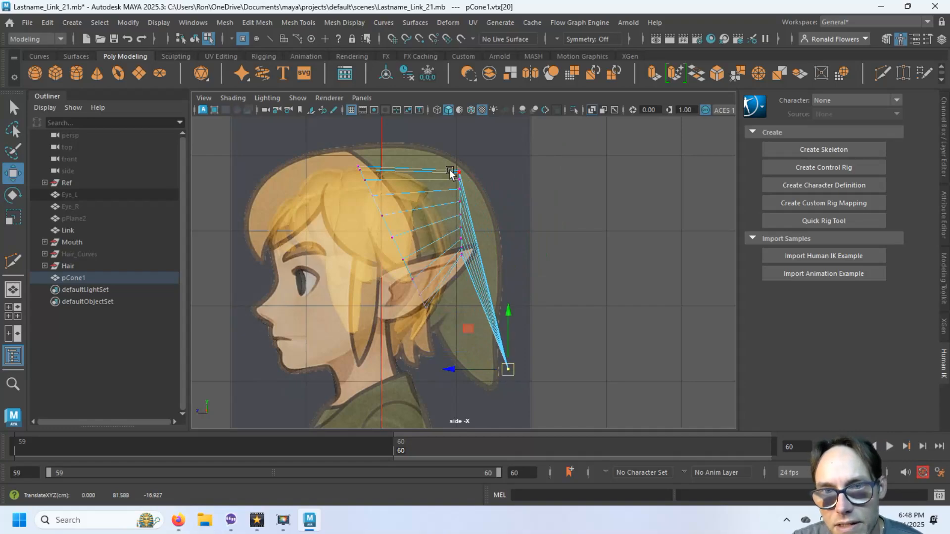
Rotate the middle vertex loop further to follow the hat's bend and move it slightly down and back.
{"action": "left_click_drag", "start_coordinate": [442, 147], "coordinate": [475, 297]}
{"action": "key", "text": "e"}
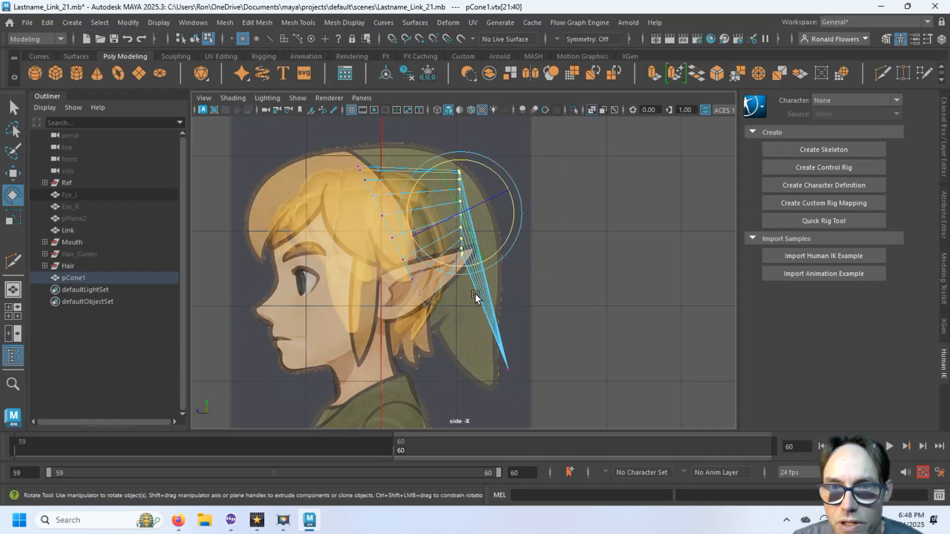
{"action": "left_click_drag", "start_coordinate": [497, 254], "coordinate": [487, 267]}
{"action": "key", "text": "w"}
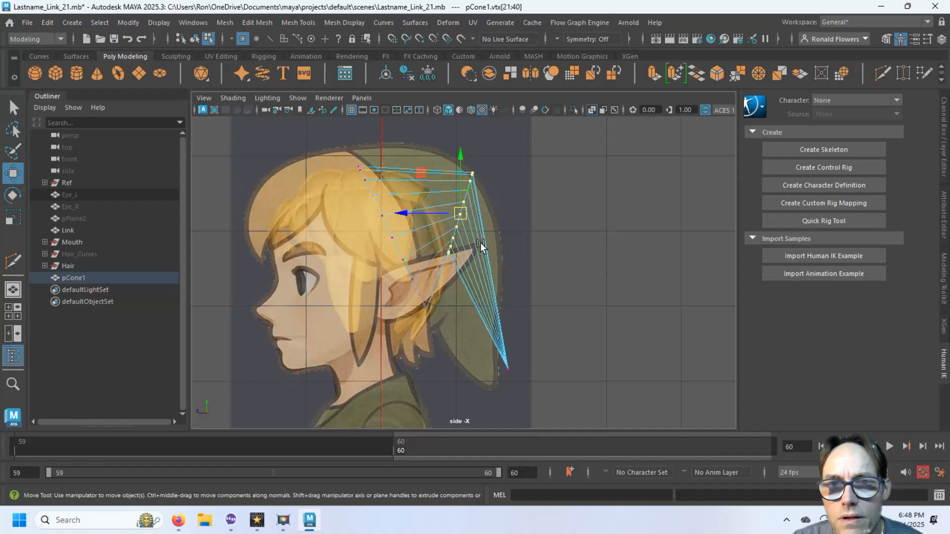
{"action": "left_click_drag", "start_coordinate": [461, 214], "coordinate": [467, 237]}
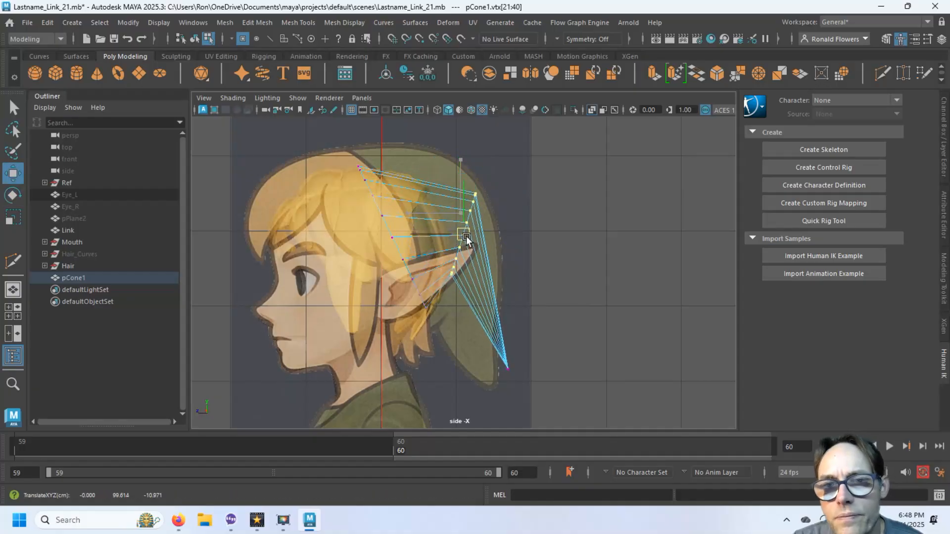
{"action": "left_click", "coordinate": [479, 348]}
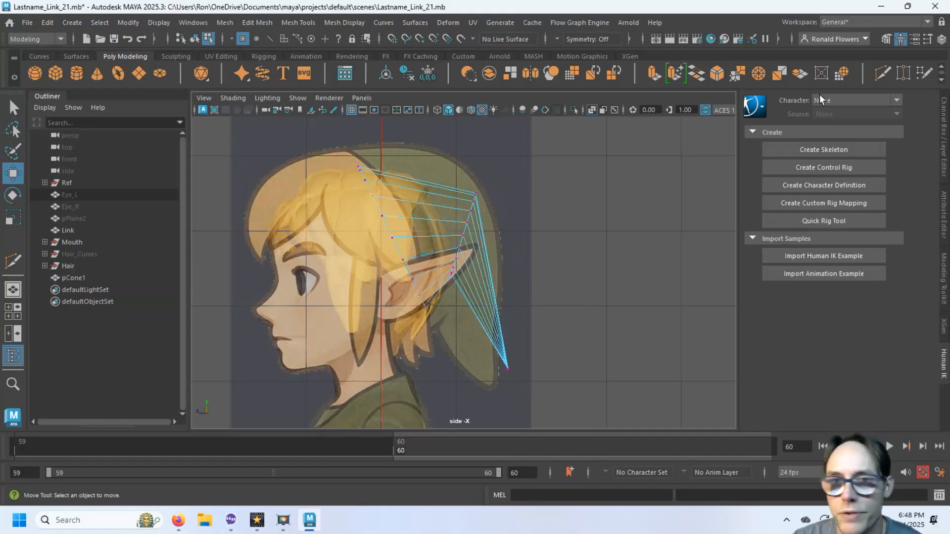
Insert an edge loop between the rim and the bend, and slice another one across the hat's hanging tail.
{"action": "left_click", "coordinate": [877, 73]}
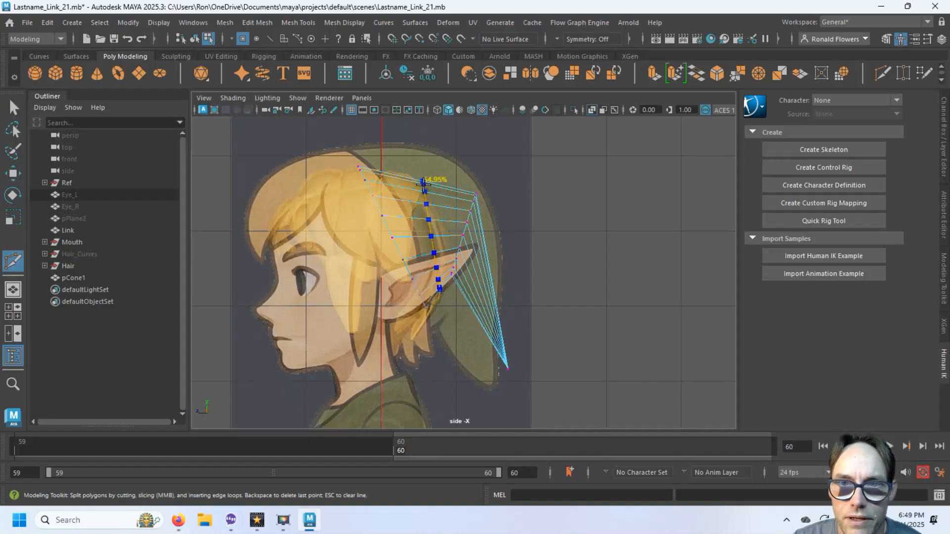
{"action": "left_click", "coordinate": [423, 183]}
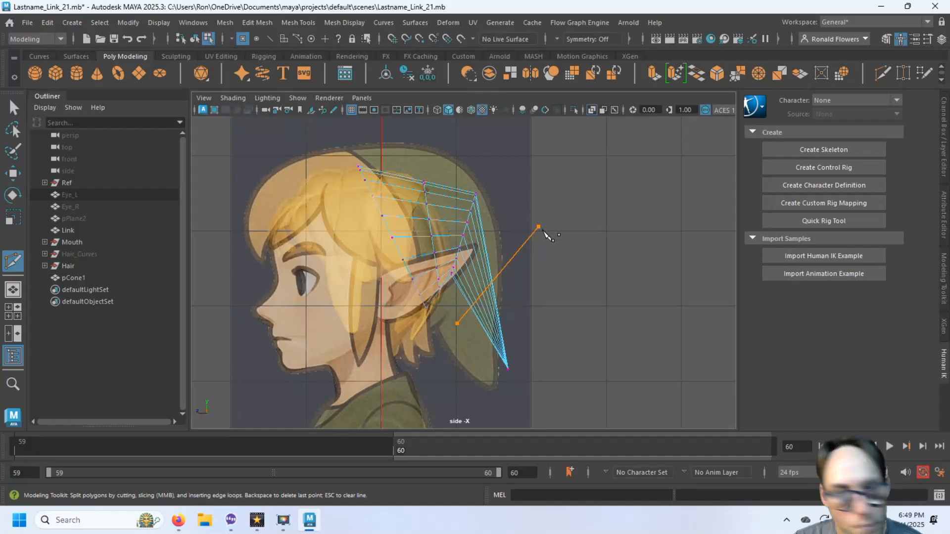
{"action": "left_click_drag", "start_coordinate": [543, 231], "coordinate": [543, 231]}
{"action": "key", "text": "q"}
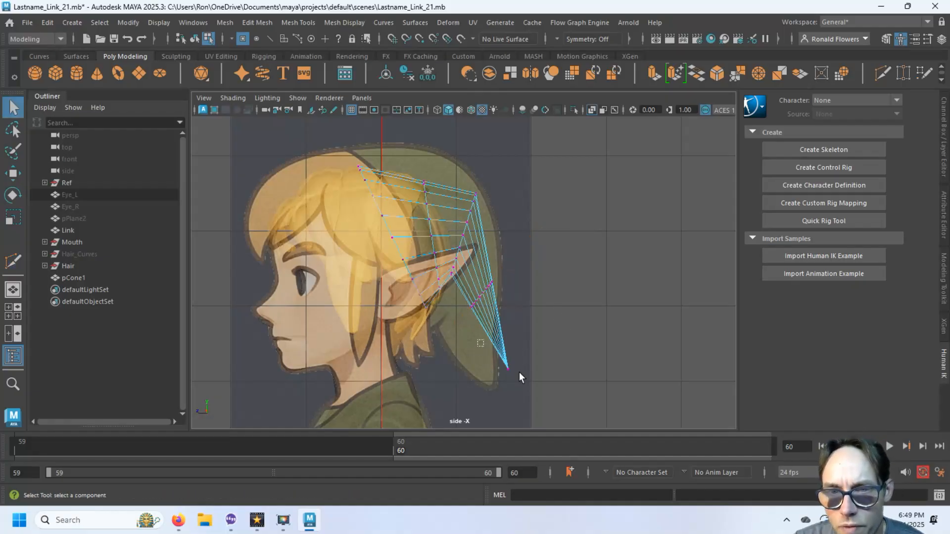
Align the tip vertex with the reference hat's tip and scale the tail's vertex loop up slightly.
{"action": "key", "text": "w"}
{"action": "left_click_drag", "start_coordinate": [519, 372], "coordinate": [491, 382]}
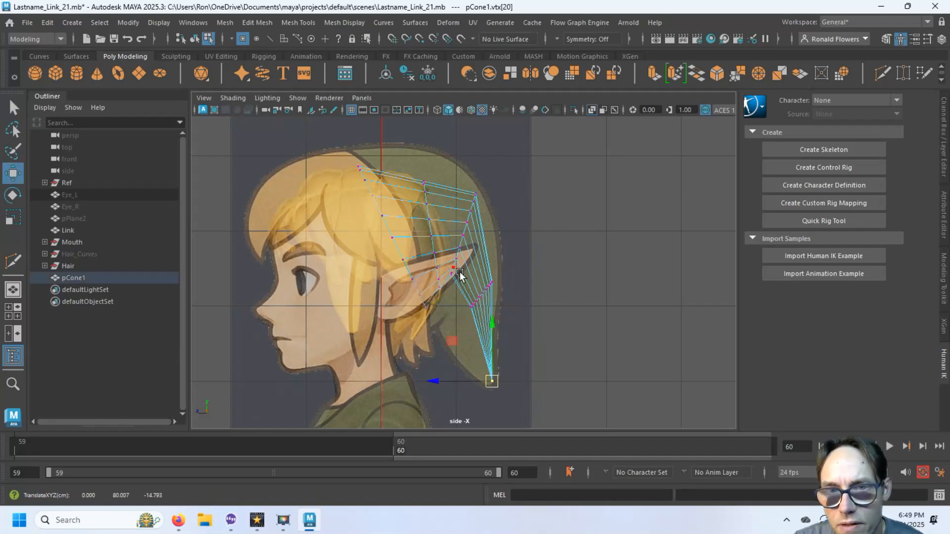
{"action": "left_click_drag", "start_coordinate": [459, 272], "coordinate": [507, 340]}
{"action": "scroll", "coordinate": [519, 335], "scroll_direction": "up", "scroll_amount": 2}
{"action": "key", "text": "r"}
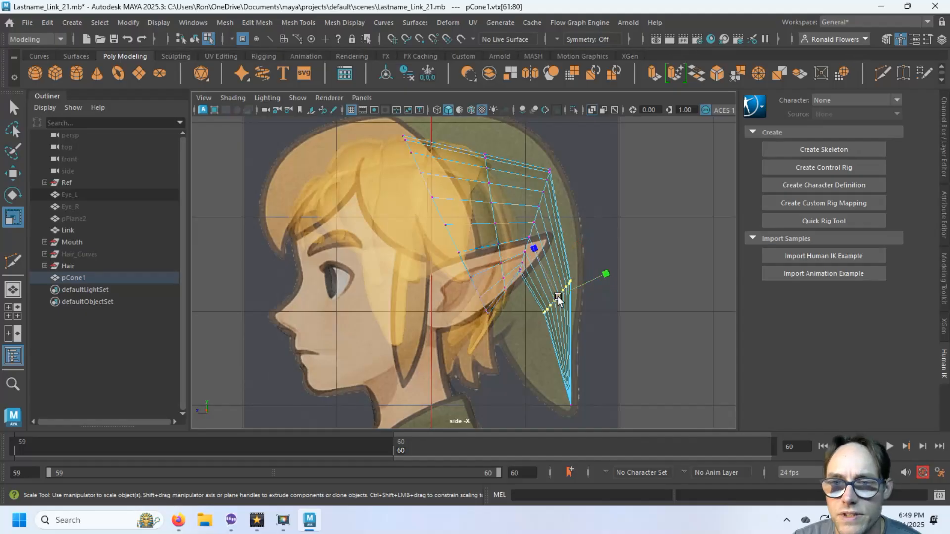
{"action": "left_click_drag", "start_coordinate": [558, 298], "coordinate": [569, 291]}
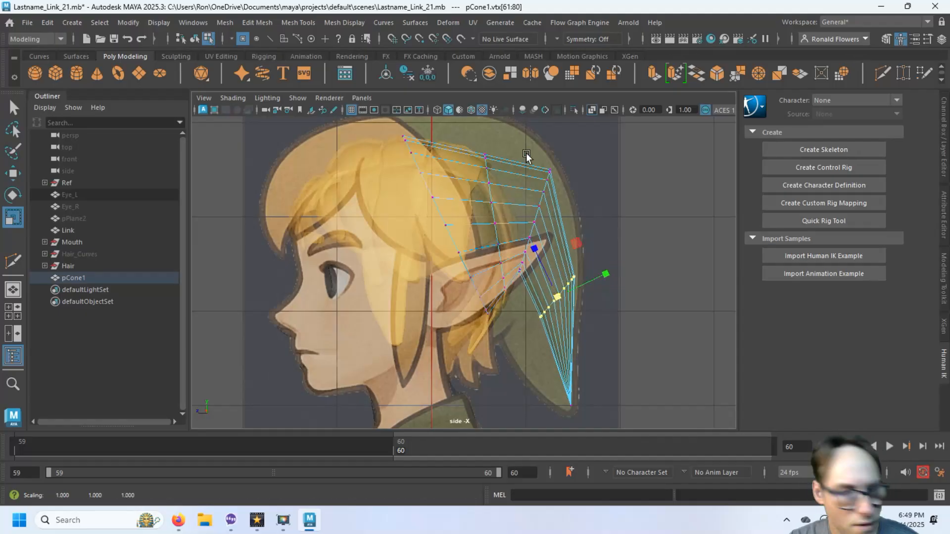
Select the vertex loop at the hat's bend, scale it up and lower it slightly.
{"action": "key", "text": "q"}
{"action": "left_click", "coordinate": [530, 239]}
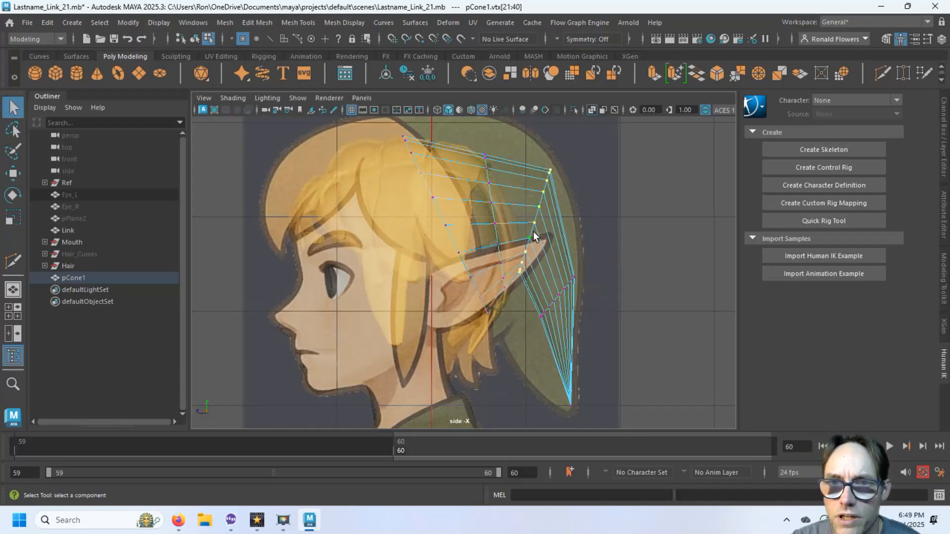
{"action": "key", "text": "r"}
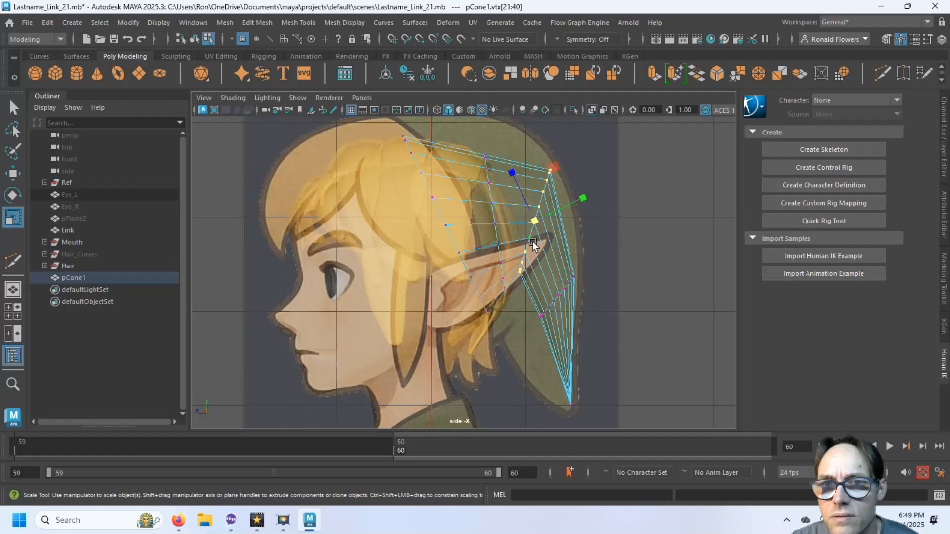
{"action": "mouse_move", "coordinate": [539, 225]}
{"action": "left_mouse_down"}
{"action": "mouse_move", "coordinate": [547, 212]}
{"action": "mouse_move", "coordinate": [535, 240]}
{"action": "left_mouse_up"}
{"action": "key", "text": "w"}
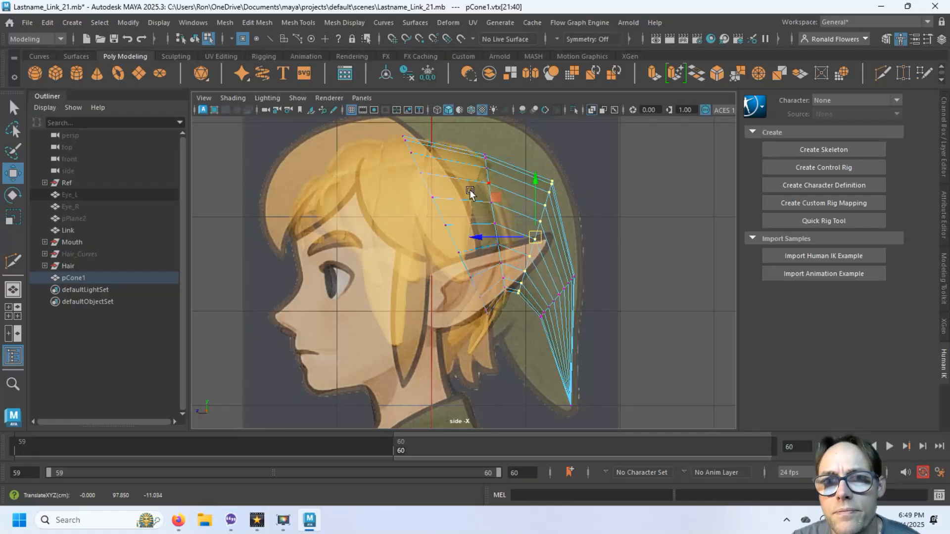
Select the vertex loop between the rim and the bend and scale it up slightly.
{"action": "left_click", "coordinate": [467, 149]}
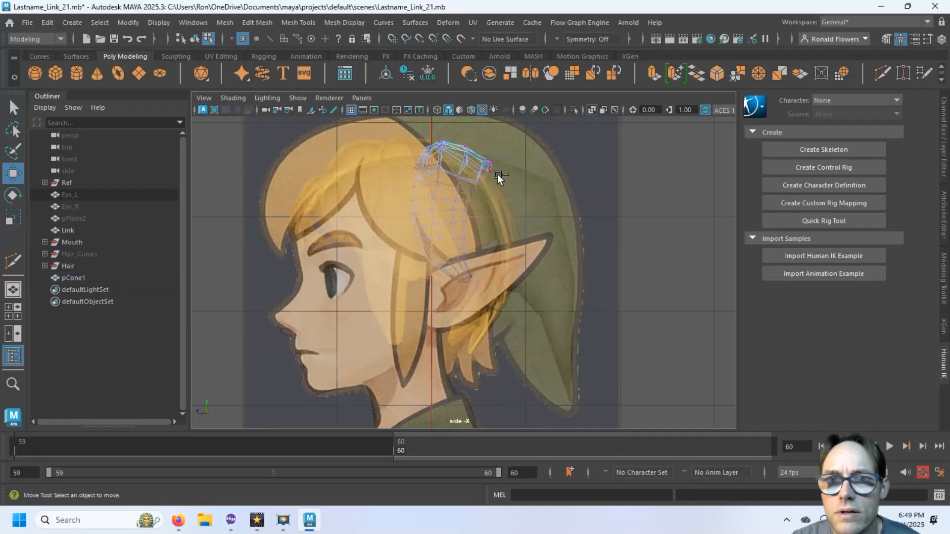
{"action": "key", "text": "ctrl+z"}
{"action": "key", "text": "q"}
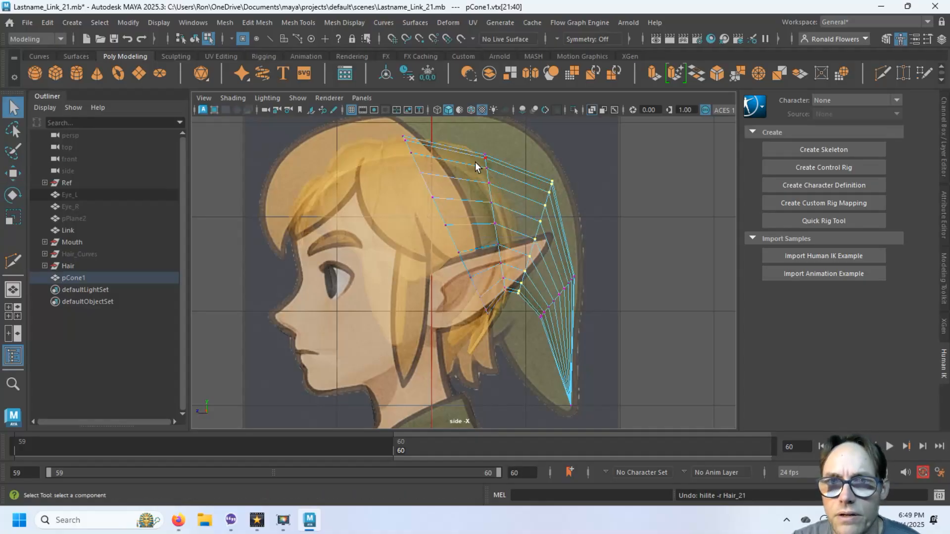
{"action": "left_click", "coordinate": [483, 171]}
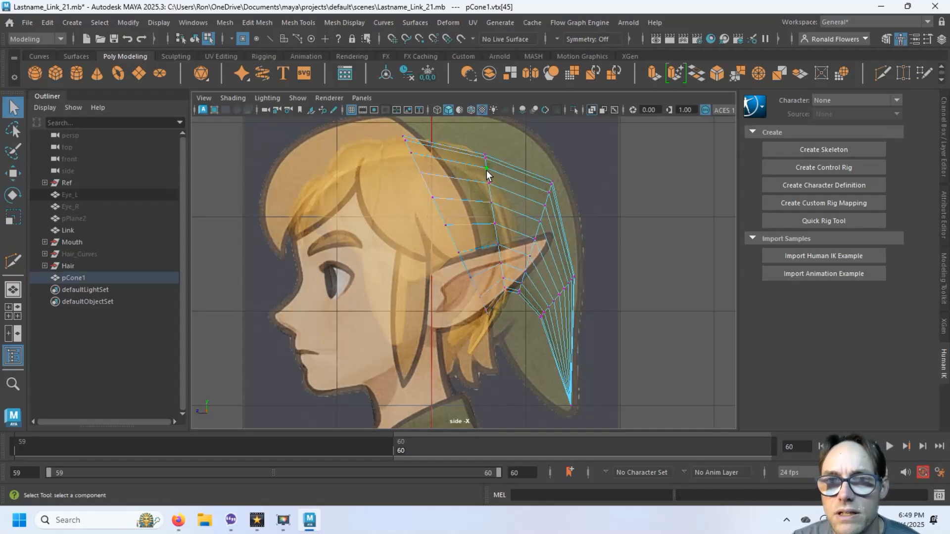
{"action": "double_click", "coordinate": [491, 184], "text": "shift"}
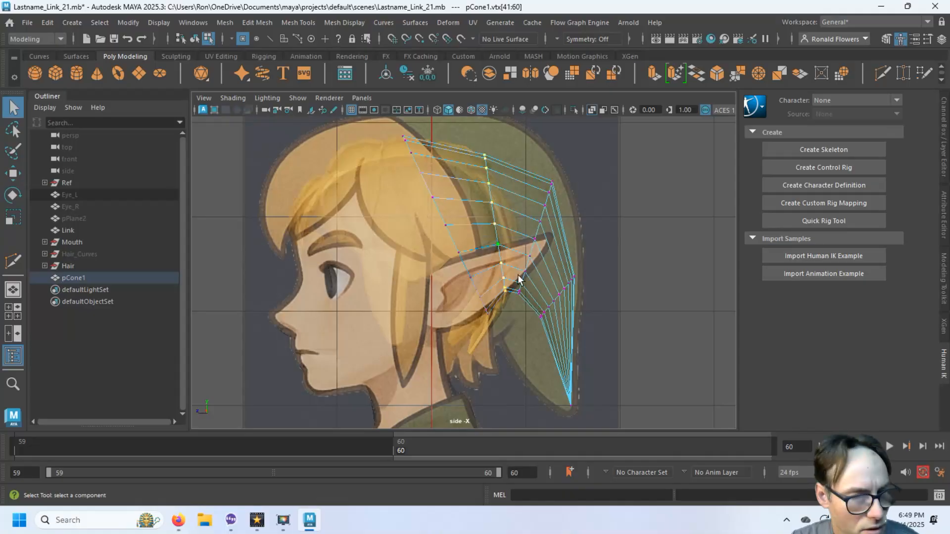
{"action": "key", "text": "r"}
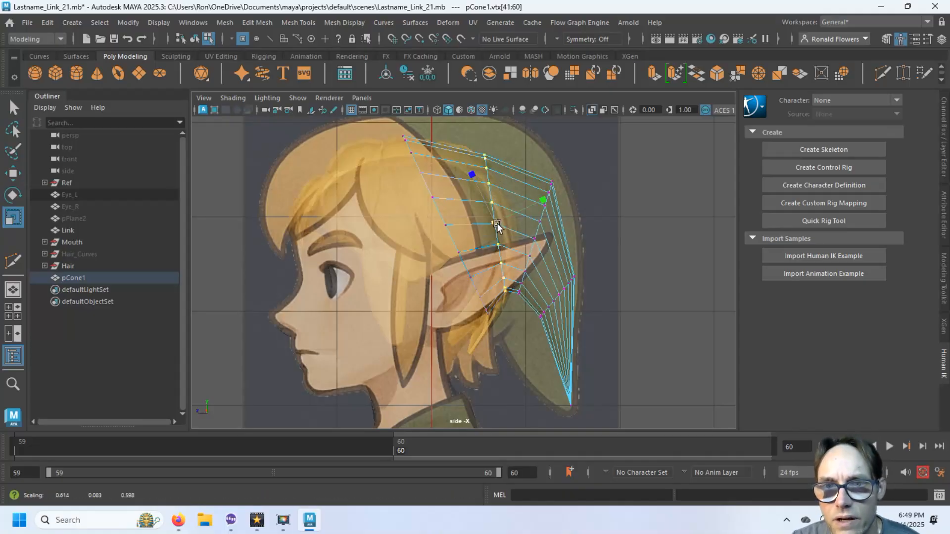
{"action": "left_click_drag", "start_coordinate": [496, 224], "coordinate": [504, 224]}
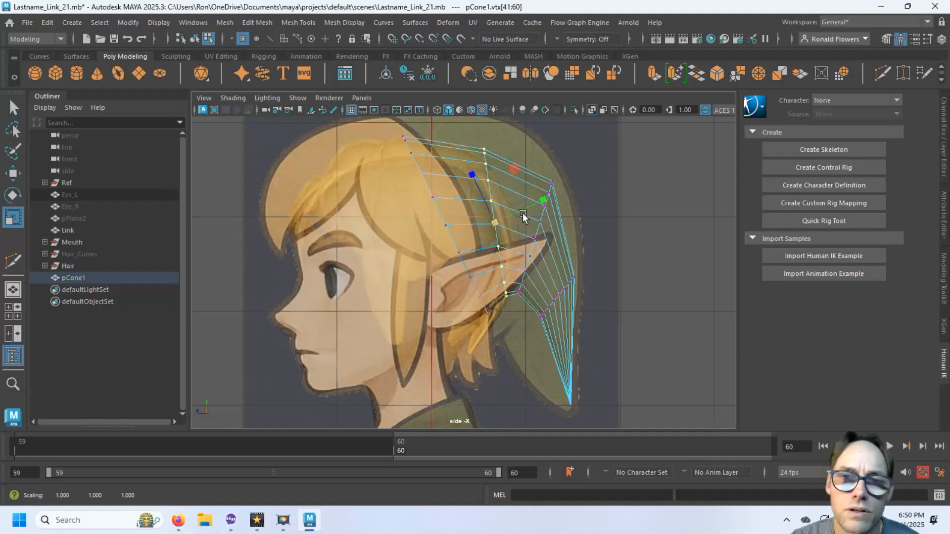
Examine the hat's fit over the hair from several angles in the perspective view.
{"action": "key", "text": "space"}
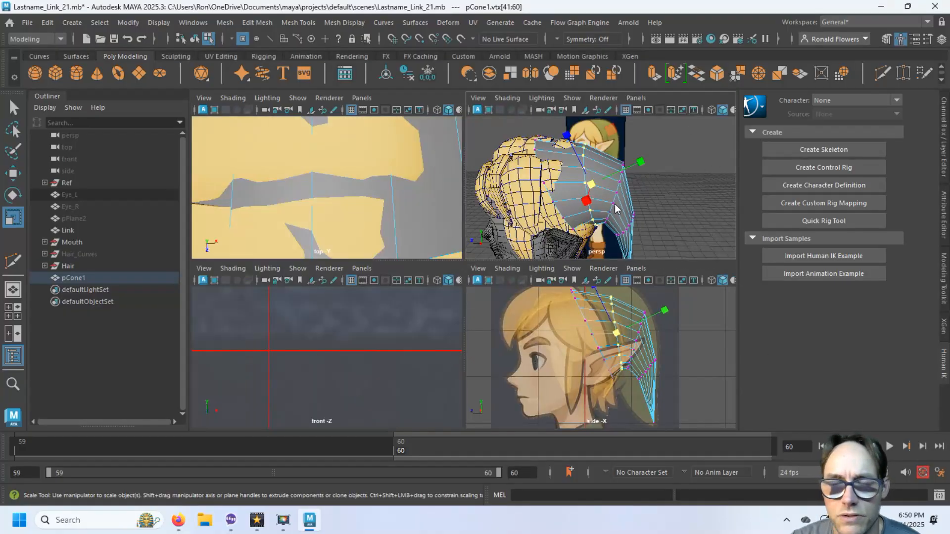
{"action": "key", "text": "space"}
{"action": "left_click_drag", "start_coordinate": [565, 345], "coordinate": [584, 333], "text": "alt"}
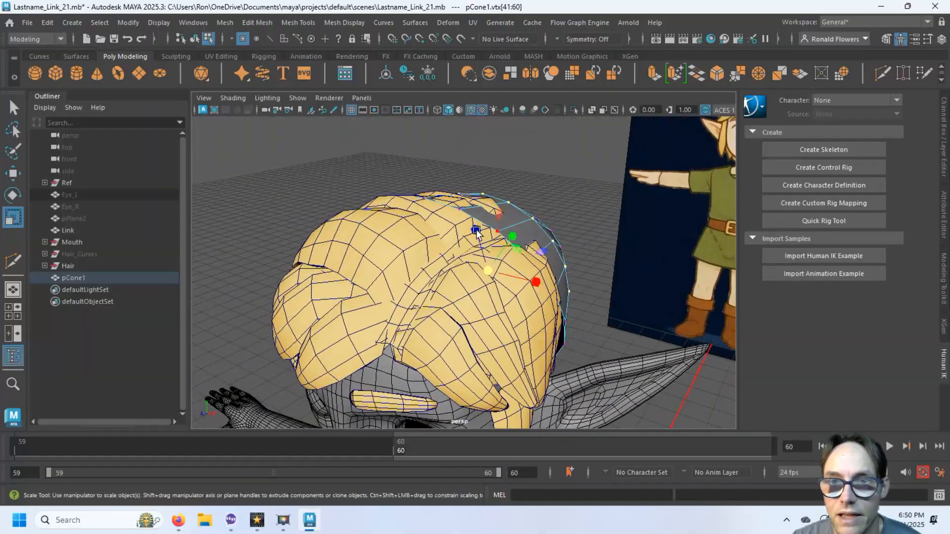
{"action": "left_click_drag", "start_coordinate": [475, 231], "coordinate": [489, 300], "text": "alt"}
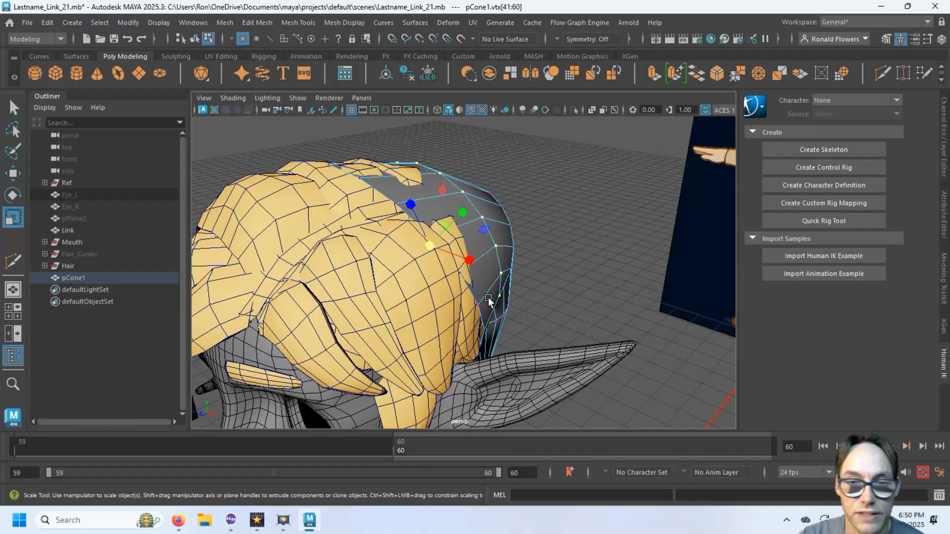
{"action": "left_click_drag", "start_coordinate": [489, 300], "coordinate": [361, 183], "text": "alt"}
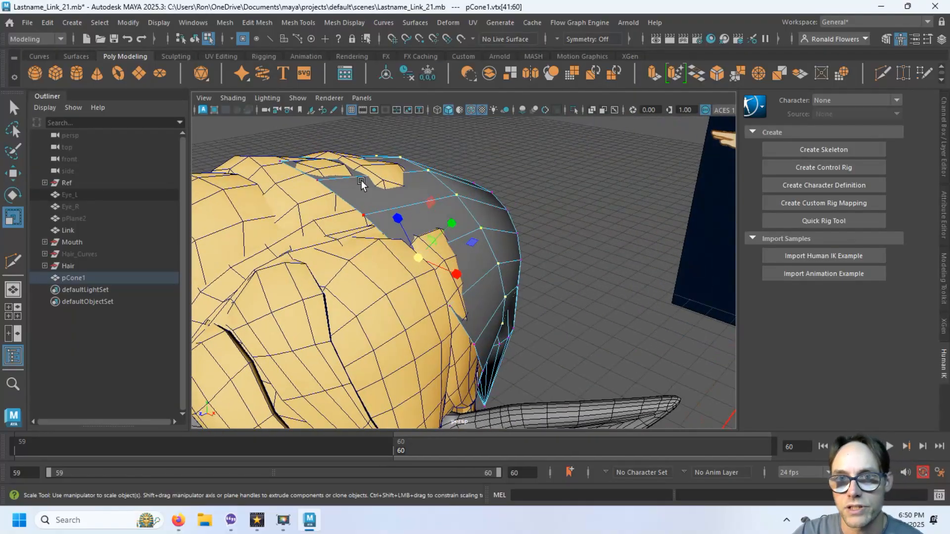
{"action": "scroll", "coordinate": [485, 276], "scroll_direction": "down", "scroll_amount": 5}
{"action": "left_click_drag", "start_coordinate": [495, 264], "coordinate": [490, 276], "text": "alt"}
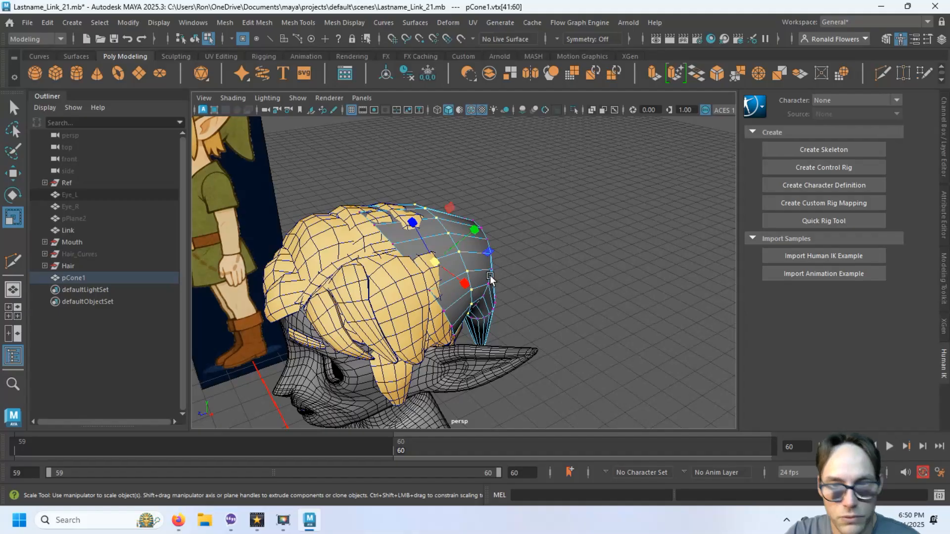
Extrude all faces of the hat outward with a Local Translate Z of 1.05 to give it thickness.
{"action": "key", "text": "q"}
{"action": "key", "text": "F8"}
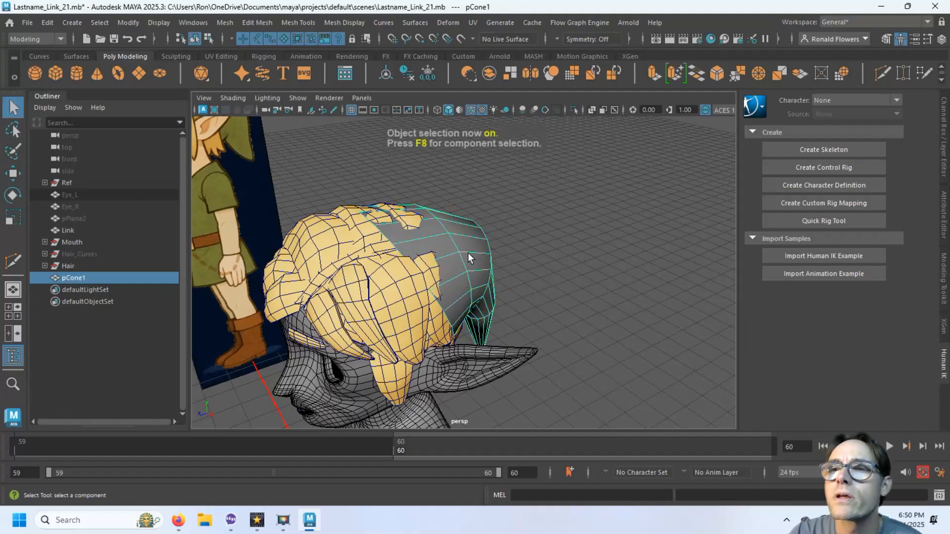
{"action": "left_click", "coordinate": [651, 73]}
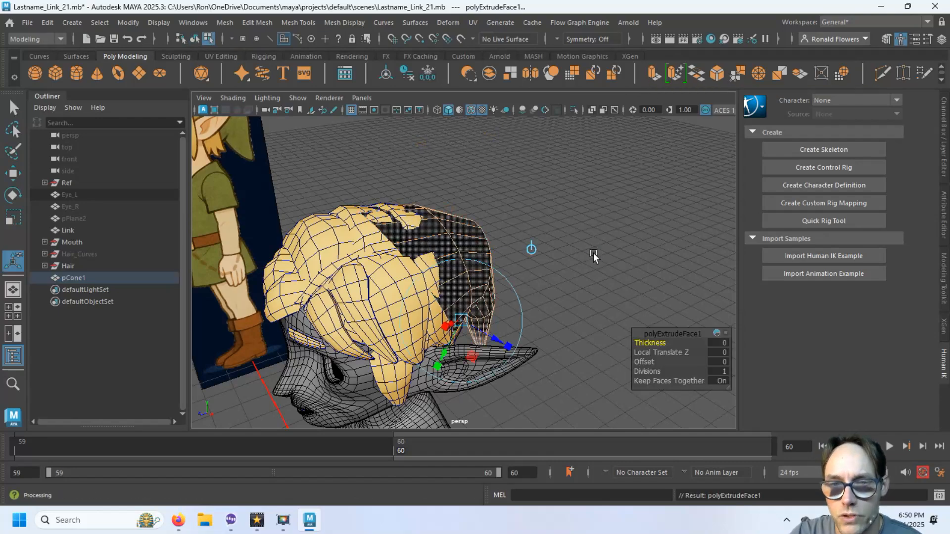
{"action": "left_click", "coordinate": [494, 335]}
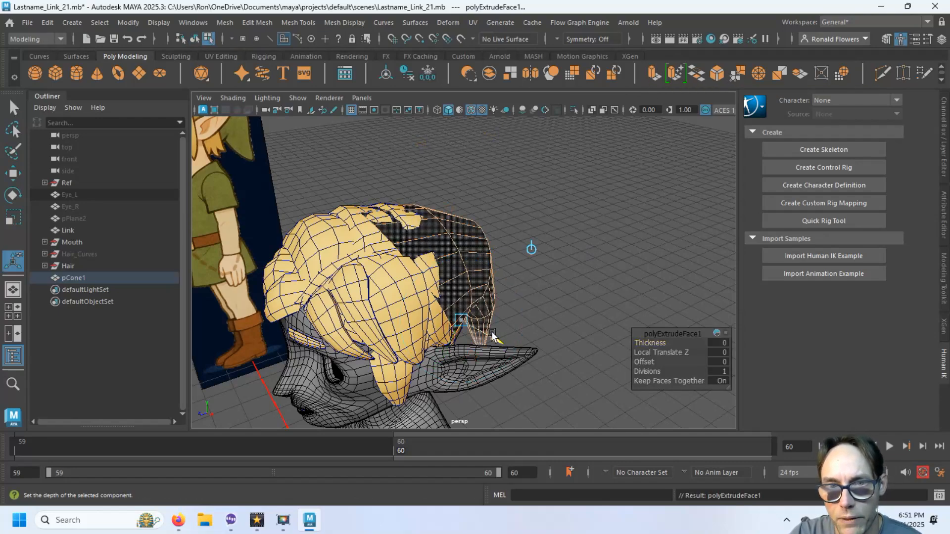
{"action": "left_click_drag", "start_coordinate": [494, 336], "coordinate": [502, 337]}
{"action": "scroll", "coordinate": [428, 245], "scroll_direction": "up", "scroll_amount": 3}
{"action": "left_click_drag", "start_coordinate": [429, 245], "coordinate": [461, 232], "text": "alt"}
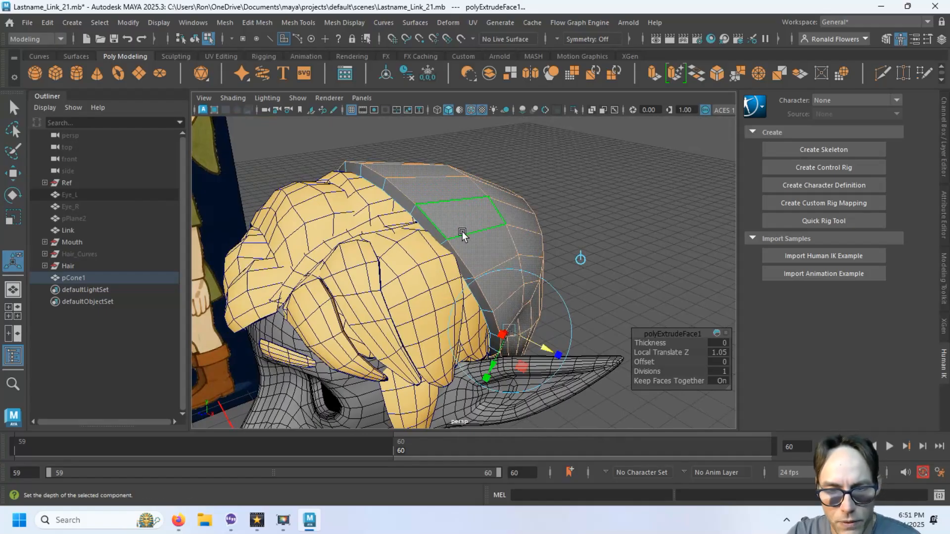
{"action": "key", "text": "q"}
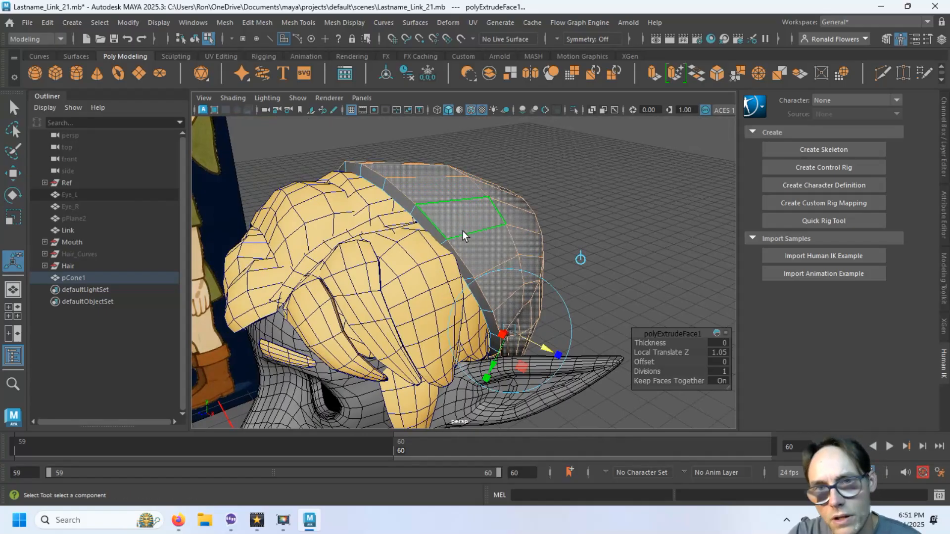
Select the outer edge loop along the hat's thickened rim and bevel it with fraction 0.5 and one segment.
{"action": "key", "text": "F10"}
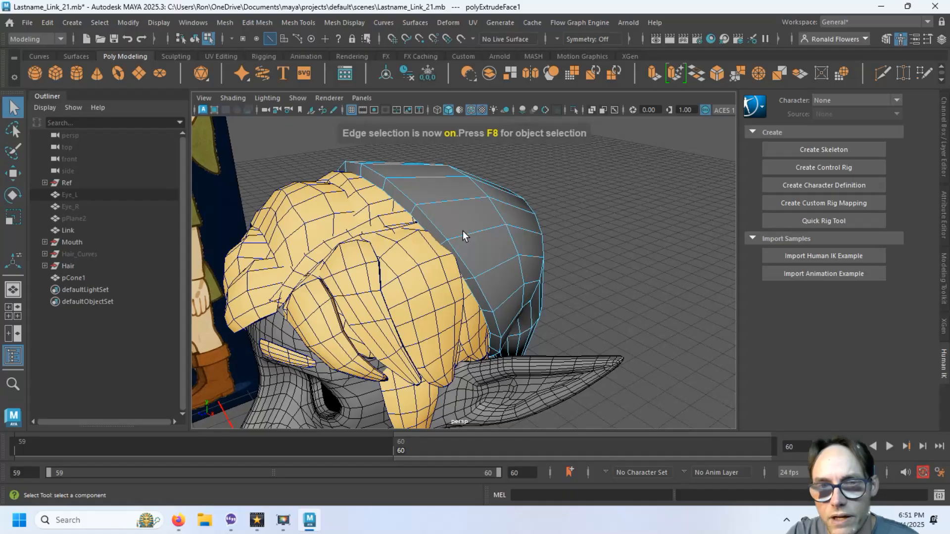
{"action": "double_click", "coordinate": [470, 268]}
{"action": "left_click_drag", "start_coordinate": [495, 272], "coordinate": [539, 162], "text": "alt"}
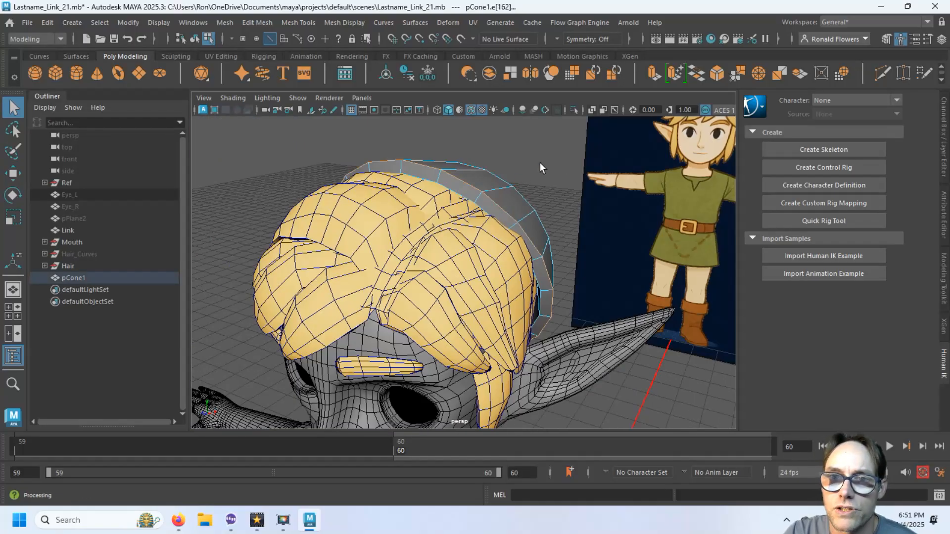
{"action": "right_click", "coordinate": [540, 162], "text": "shift"}
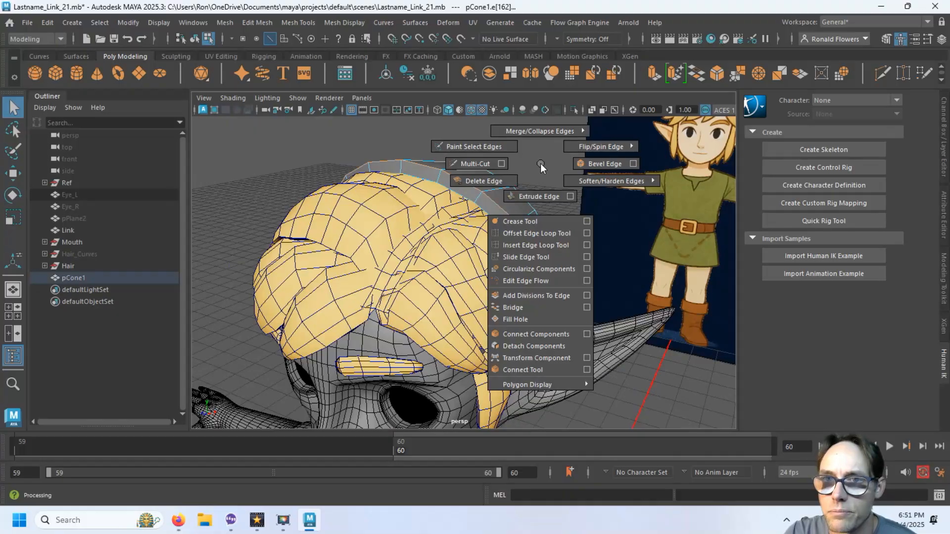
{"action": "left_click", "coordinate": [596, 162]}
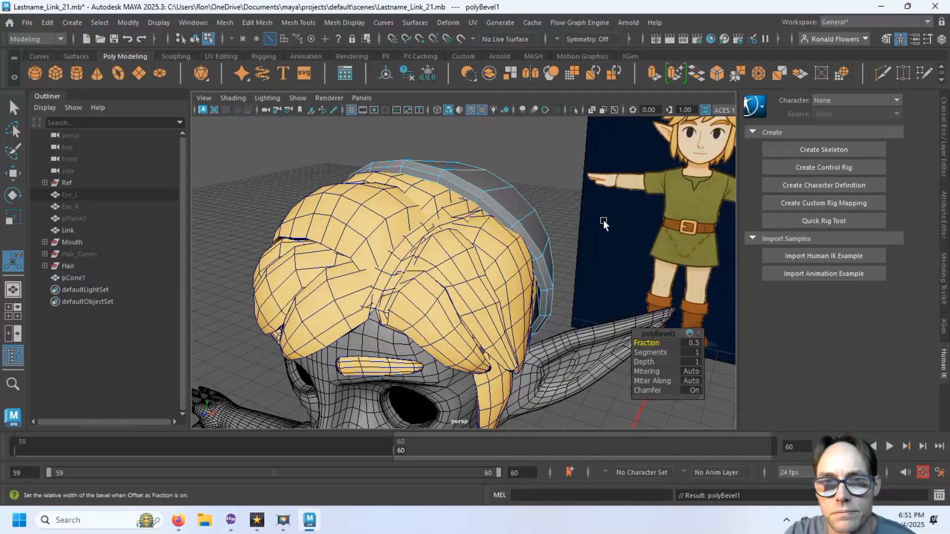
Select the rim's inner edge loop and examine its gap to the hair from several sides.
{"action": "left_click_drag", "start_coordinate": [604, 221], "coordinate": [488, 181], "text": "alt"}
{"action": "scroll", "coordinate": [455, 191], "scroll_direction": "up", "scroll_amount": 3}
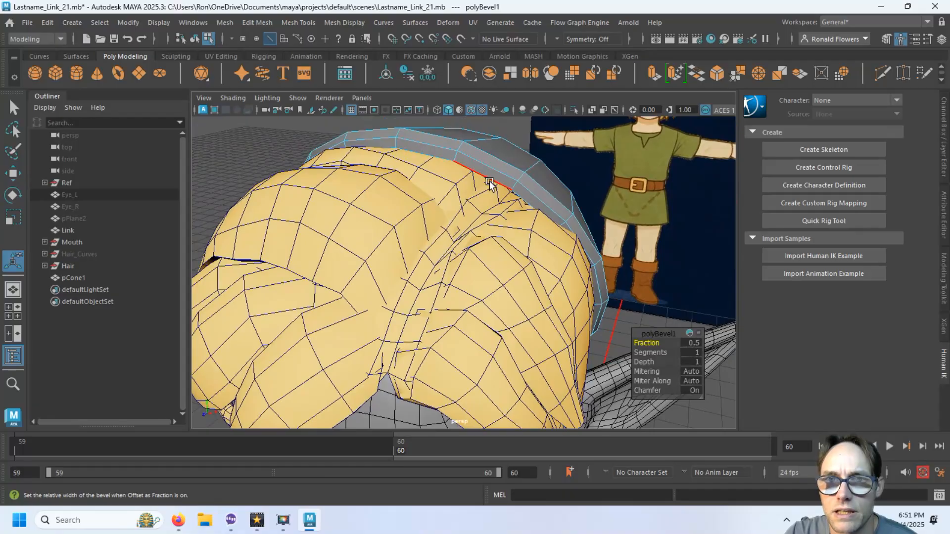
{"action": "double_click", "coordinate": [492, 181]}
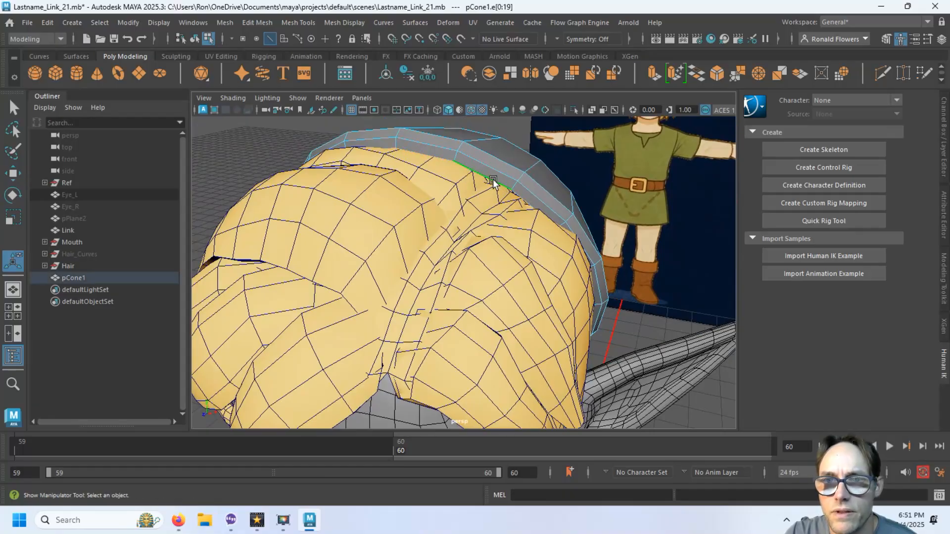
{"action": "left_click_drag", "start_coordinate": [502, 184], "coordinate": [621, 204], "text": "alt"}
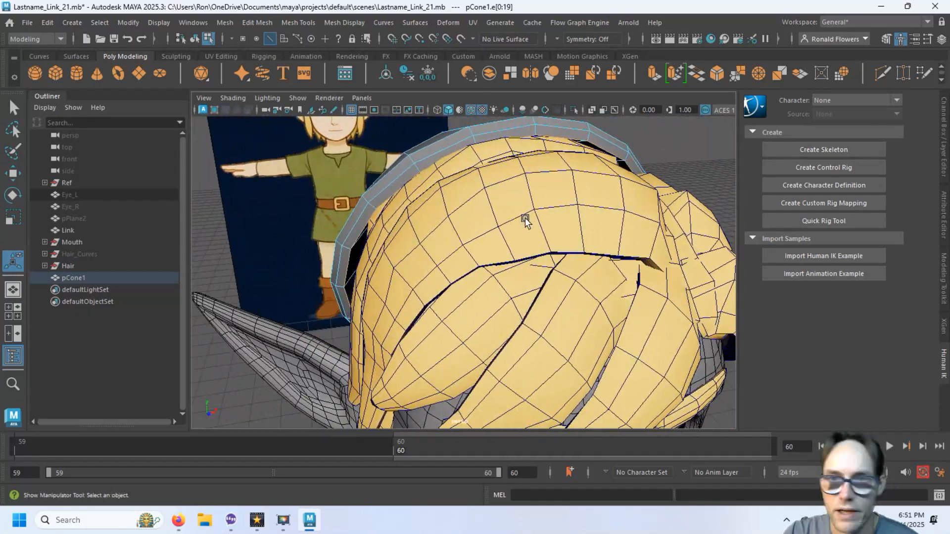
{"action": "key", "text": "r"}
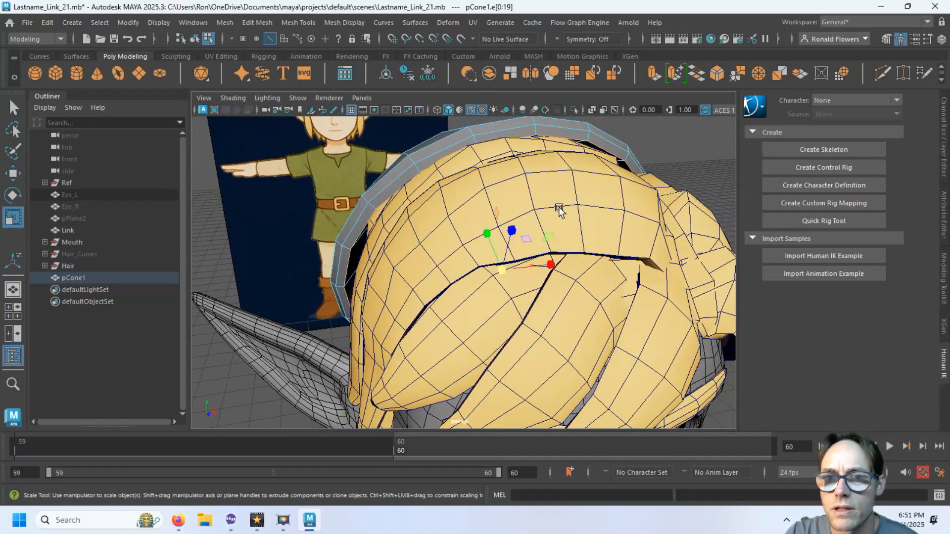
{"action": "left_click_drag", "start_coordinate": [559, 206], "coordinate": [516, 251], "text": "alt"}
{"action": "left_click_drag", "start_coordinate": [630, 182], "coordinate": [514, 232], "text": "alt"}
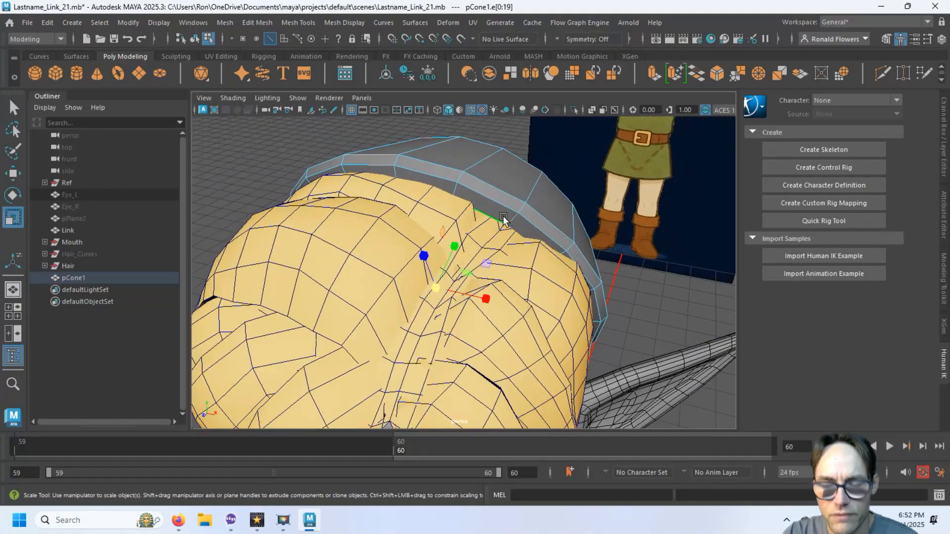
Turn on soft selection and lower the hat's inner rim vertex above the hair parting toward the hair.
{"action": "key", "text": "F9"}
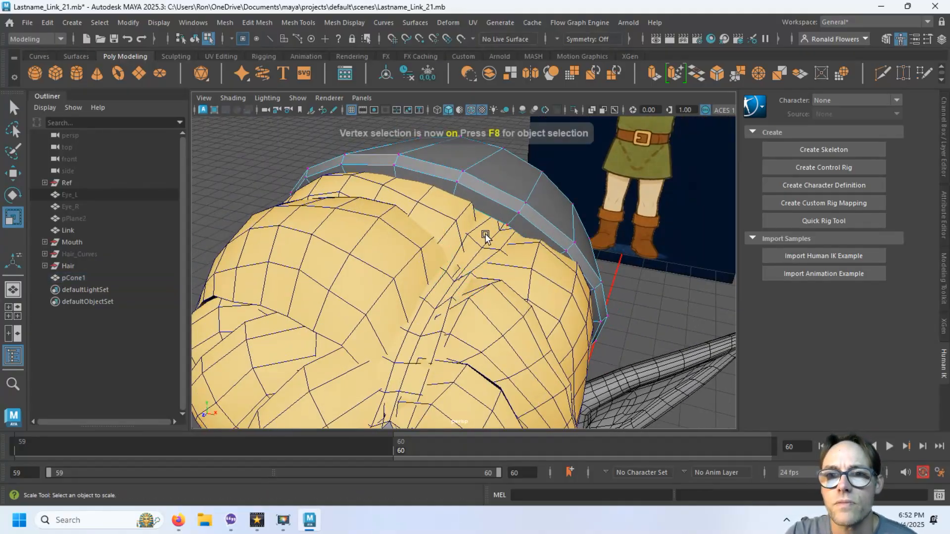
{"action": "scroll", "coordinate": [487, 237], "scroll_direction": "up", "scroll_amount": 3}
{"action": "scroll", "coordinate": [488, 193], "scroll_direction": "down", "scroll_amount": 3}
{"action": "left_click", "coordinate": [503, 308]}
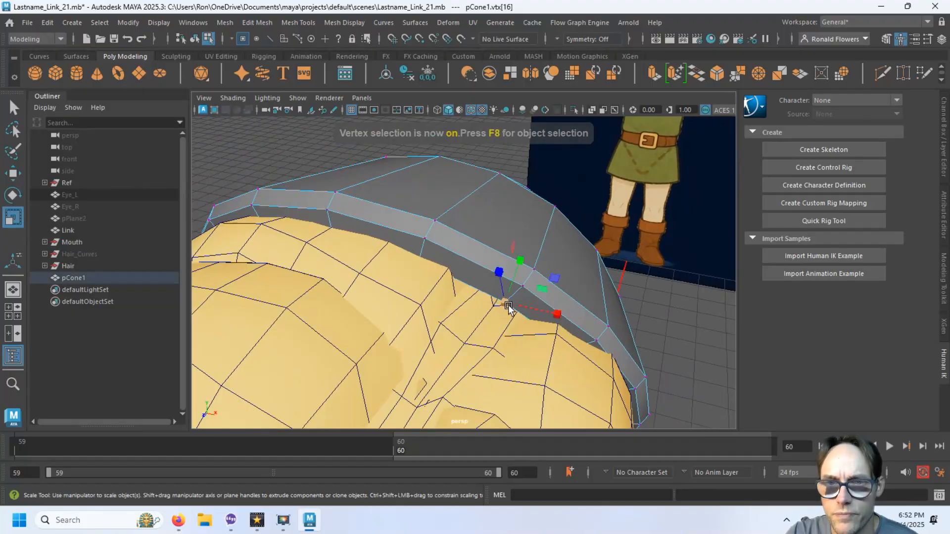
{"action": "left_click_drag", "start_coordinate": [478, 304], "coordinate": [497, 282], "text": "alt"}
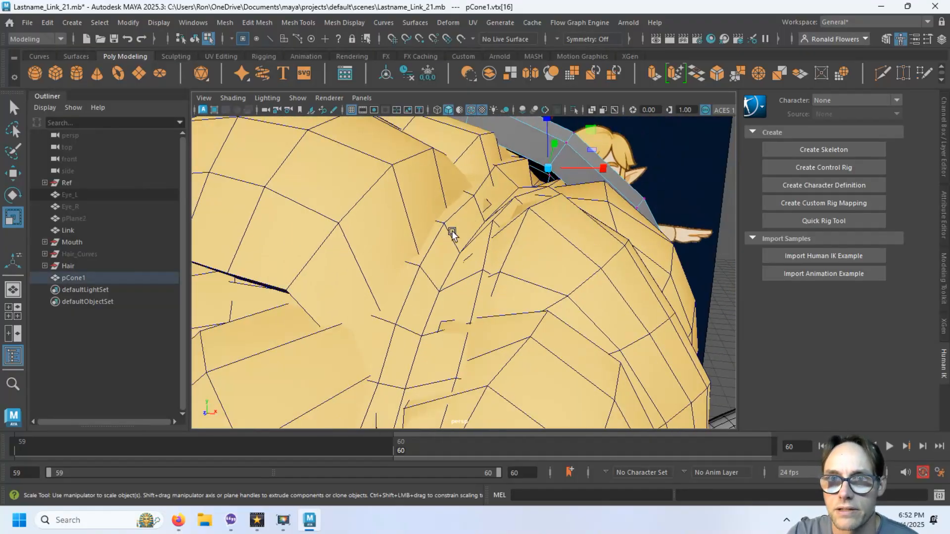
{"action": "left_click_drag", "start_coordinate": [527, 177], "coordinate": [514, 224], "text": "alt"}
{"action": "key", "text": "b"}
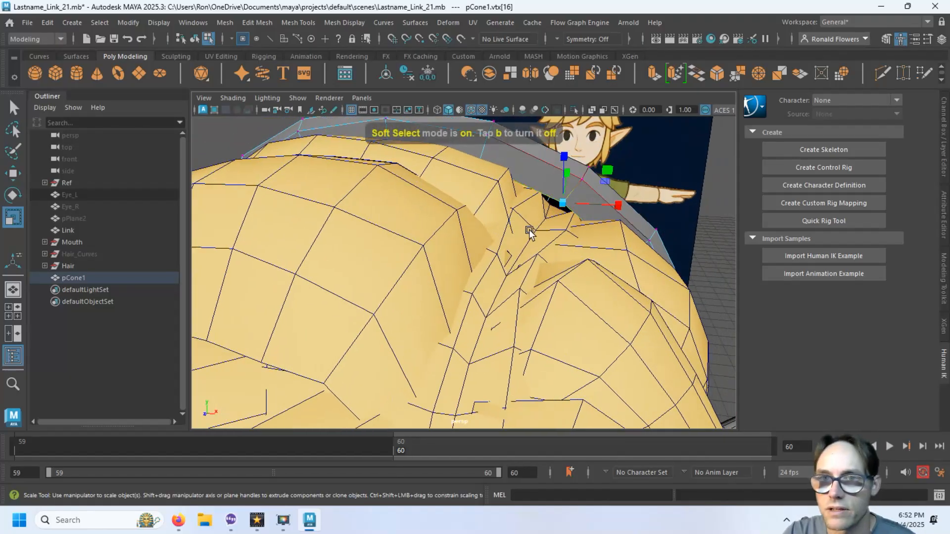
{"action": "key", "text": "w"}
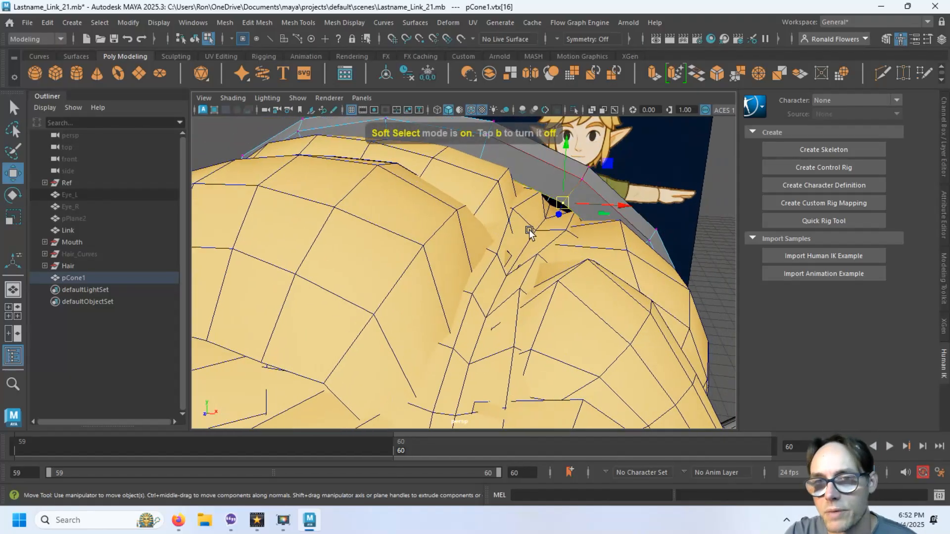
{"action": "left_click_drag", "start_coordinate": [584, 255], "coordinate": [558, 286], "text": "alt"}
{"action": "left_click_drag", "start_coordinate": [559, 192], "coordinate": [572, 258]}
{"action": "left_click", "coordinate": [576, 258]}
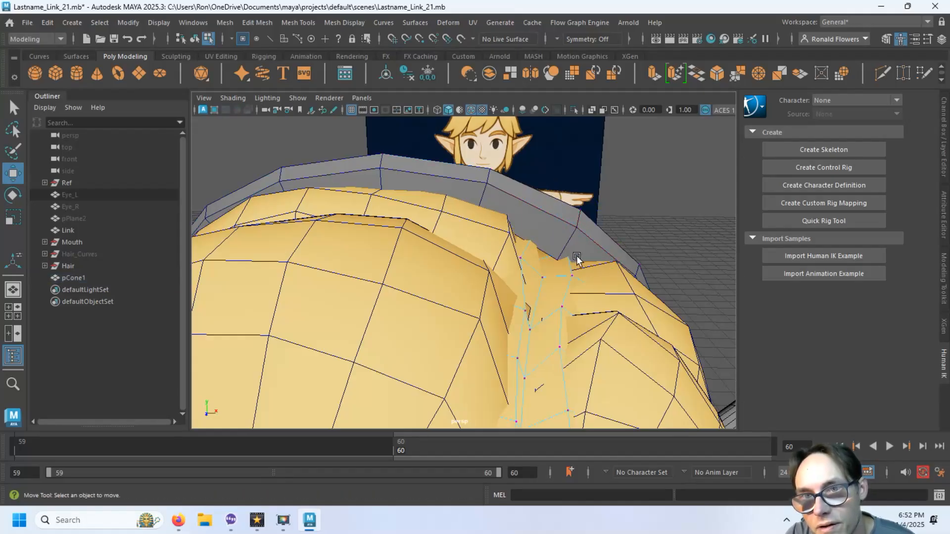
{"action": "key", "text": "ctrl+z"}
Shift the neighbouring rim vertices above the parting downward and slightly inward to follow the lowered inner vertex.
{"action": "left_click", "coordinate": [589, 256]}
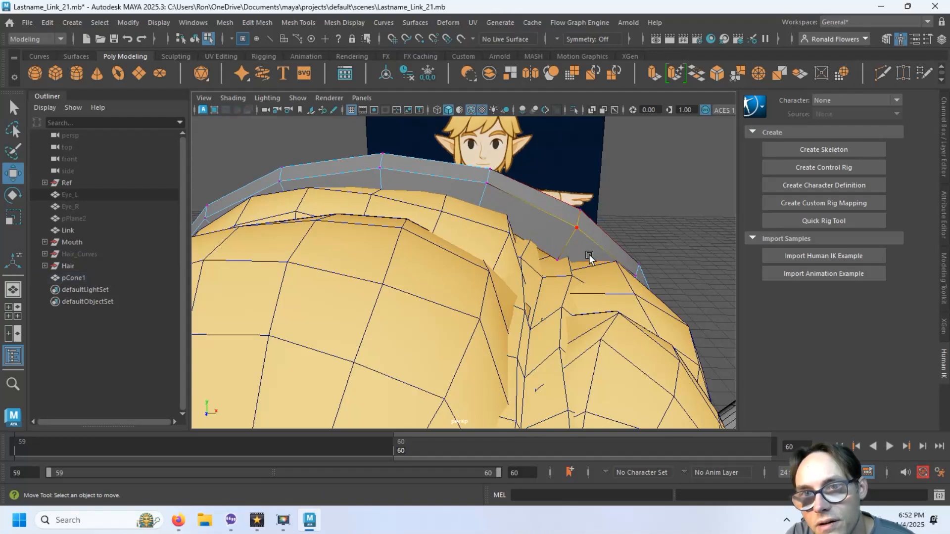
{"action": "key", "text": "ctrl+z"}
{"action": "left_click", "coordinate": [574, 226]}
{"action": "left_click_drag", "start_coordinate": [579, 192], "coordinate": [575, 204]}
{"action": "left_click_drag", "start_coordinate": [601, 240], "coordinate": [593, 240]}
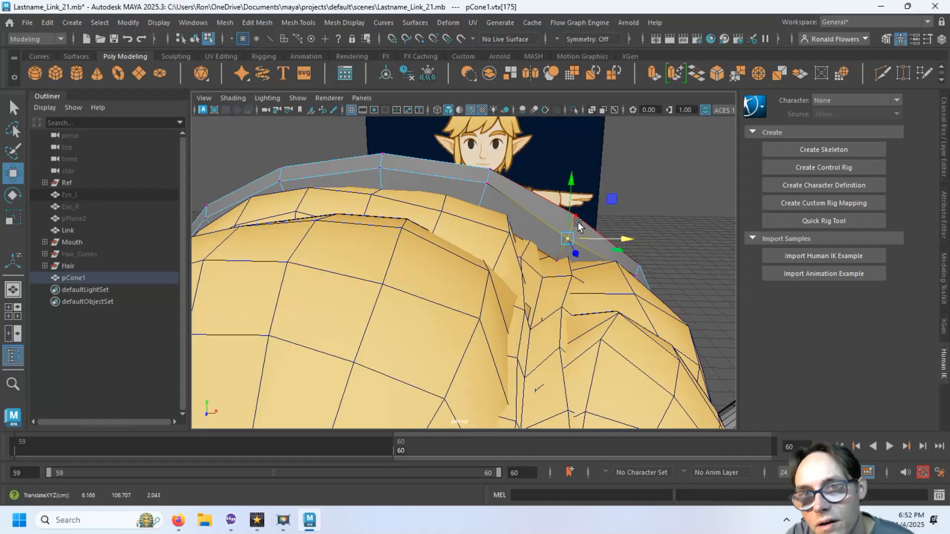
{"action": "left_click", "coordinate": [578, 222]}
{"action": "left_click_drag", "start_coordinate": [578, 180], "coordinate": [577, 191]}
{"action": "left_click_drag", "start_coordinate": [586, 223], "coordinate": [583, 195], "text": "alt"}
Reposition the rim vertices along the side of the head so the hat sits against the hair.
{"action": "left_click", "coordinate": [568, 251]}
{"action": "middle_click_drag", "start_coordinate": [369, 261], "coordinate": [451, 223], "text": "alt"}
{"action": "scroll", "coordinate": [455, 241], "scroll_direction": "up", "scroll_amount": 3}
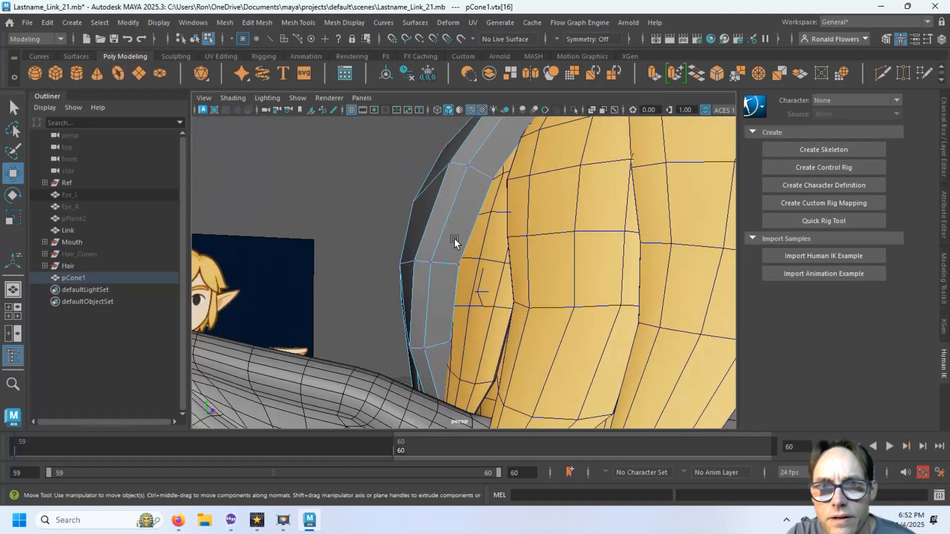
{"action": "mouse_move", "coordinate": [455, 241]}
{"action": "left_mouse_down", "text": "alt"}
{"action": "mouse_move", "coordinate": [429, 249]}
{"action": "mouse_move", "coordinate": [421, 216]}
{"action": "mouse_move", "coordinate": [460, 229]}
{"action": "mouse_move", "coordinate": [413, 228]}
{"action": "mouse_move", "coordinate": [466, 227]}
{"action": "left_mouse_up", "text": "alt"}
{"action": "left_click", "coordinate": [431, 204]}
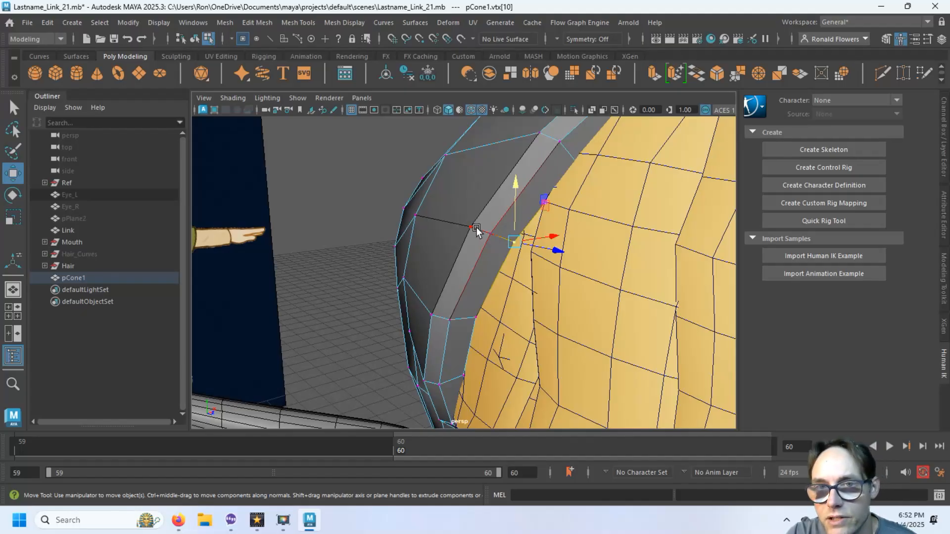
{"action": "key", "text": "b"}
{"action": "mouse_move", "coordinate": [476, 227]}
{"action": "left_mouse_down"}
{"action": "mouse_move", "coordinate": [567, 207]}
{"action": "mouse_move", "coordinate": [550, 234]}
{"action": "mouse_move", "coordinate": [488, 215]}
{"action": "left_mouse_up"}
{"action": "left_click_drag", "start_coordinate": [510, 174], "coordinate": [513, 170]}
{"action": "left_click", "coordinate": [436, 242]}
{"action": "left_click_drag", "start_coordinate": [471, 247], "coordinate": [492, 157]}
Adjust the height and depth of the inner rim vertex behind the lowest hair strands.
{"action": "left_click_drag", "start_coordinate": [540, 286], "coordinate": [482, 243], "text": "alt"}
{"action": "left_click", "coordinate": [482, 239]}
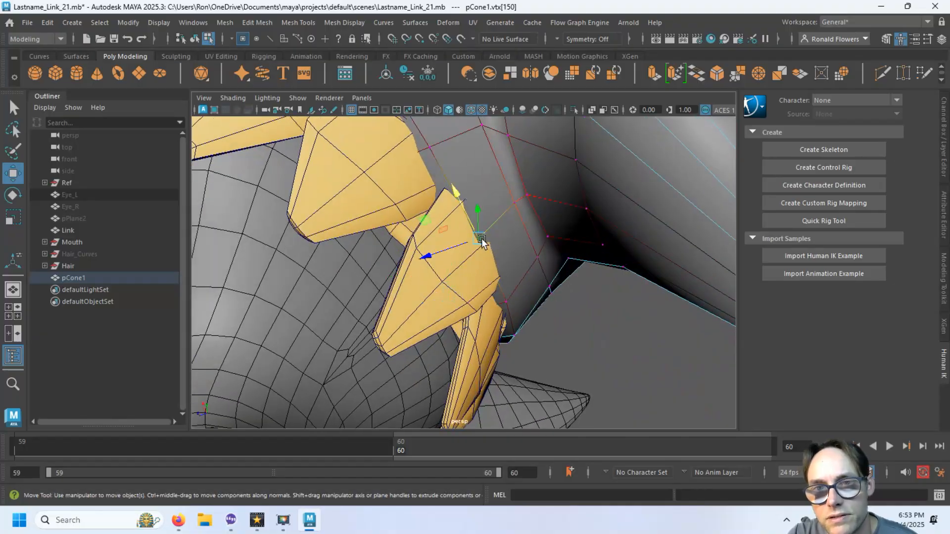
{"action": "left_click_drag", "start_coordinate": [476, 283], "coordinate": [467, 239], "text": "alt"}
{"action": "left_click_drag", "start_coordinate": [486, 208], "coordinate": [488, 215]}
{"action": "left_click_drag", "start_coordinate": [441, 270], "coordinate": [455, 267]}
Move the lower rim vertices beside the ear closer to the hair and return to object selection.
{"action": "left_click_drag", "start_coordinate": [452, 207], "coordinate": [481, 185], "text": "alt"}
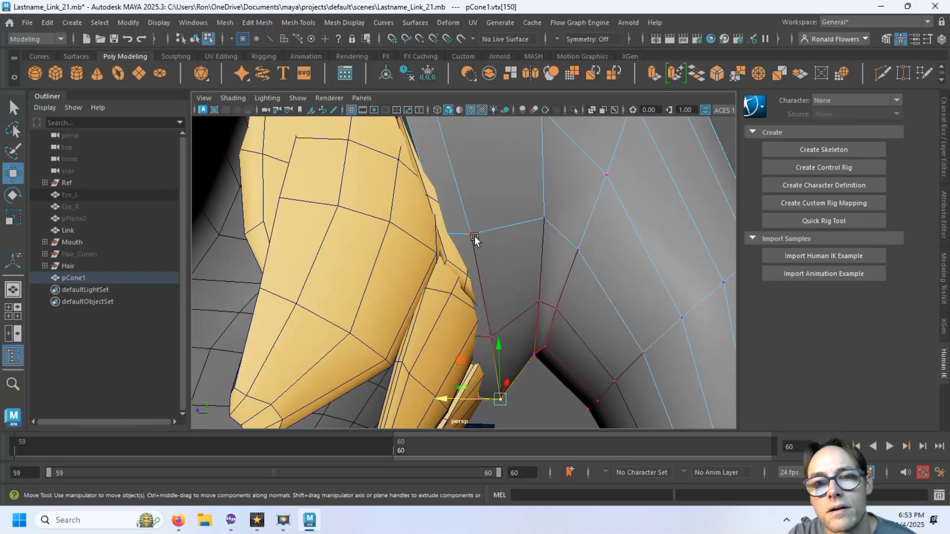
{"action": "left_click", "coordinate": [473, 236]}
{"action": "left_click_drag", "start_coordinate": [448, 259], "coordinate": [593, 259], "text": "alt"}
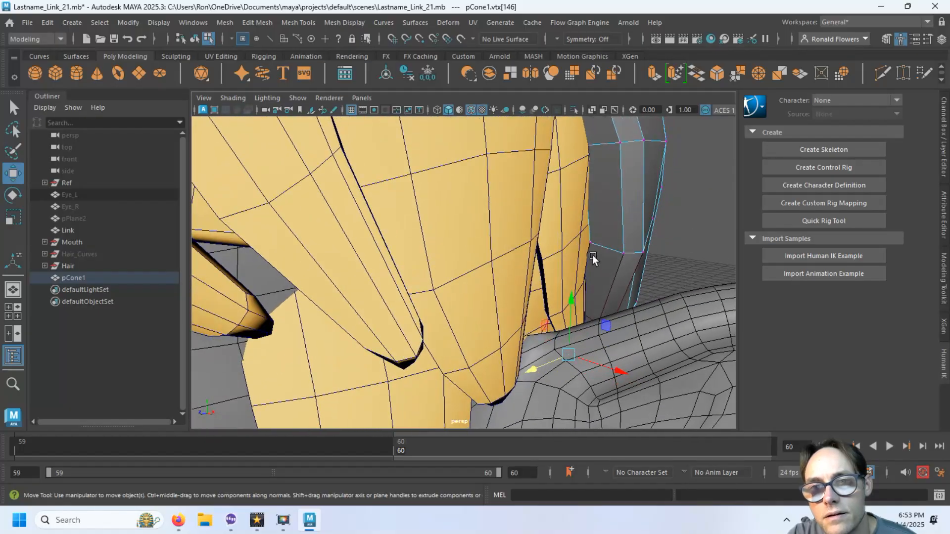
{"action": "left_click", "coordinate": [681, 252]}
{"action": "left_click", "coordinate": [595, 249]}
{"action": "left_click_drag", "start_coordinate": [645, 256], "coordinate": [541, 240]}
{"action": "left_click", "coordinate": [619, 254]}
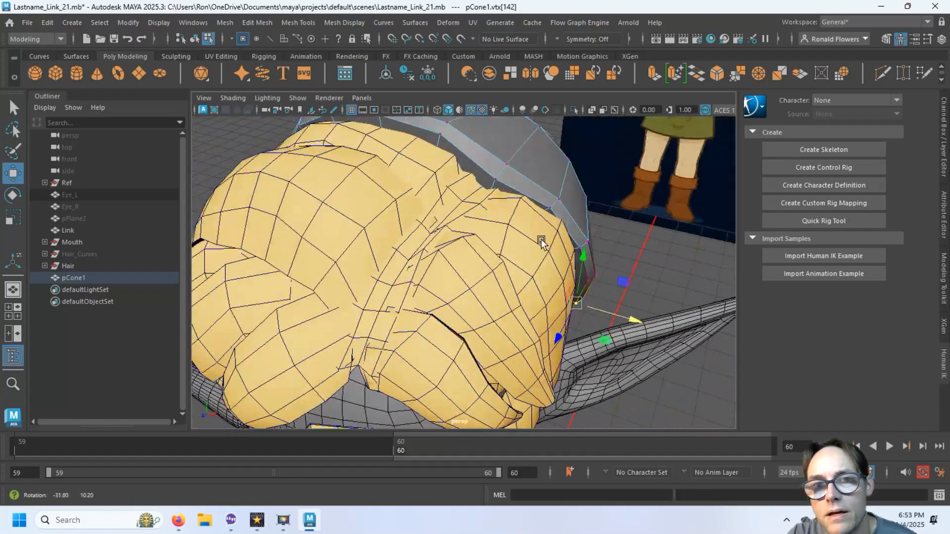
{"action": "key", "text": "F8"}
{"action": "key", "text": "q"}
Unhide both eye objects, Eye_R and Eye_L.
{"action": "left_click_drag", "start_coordinate": [492, 217], "coordinate": [537, 240], "text": "alt"}
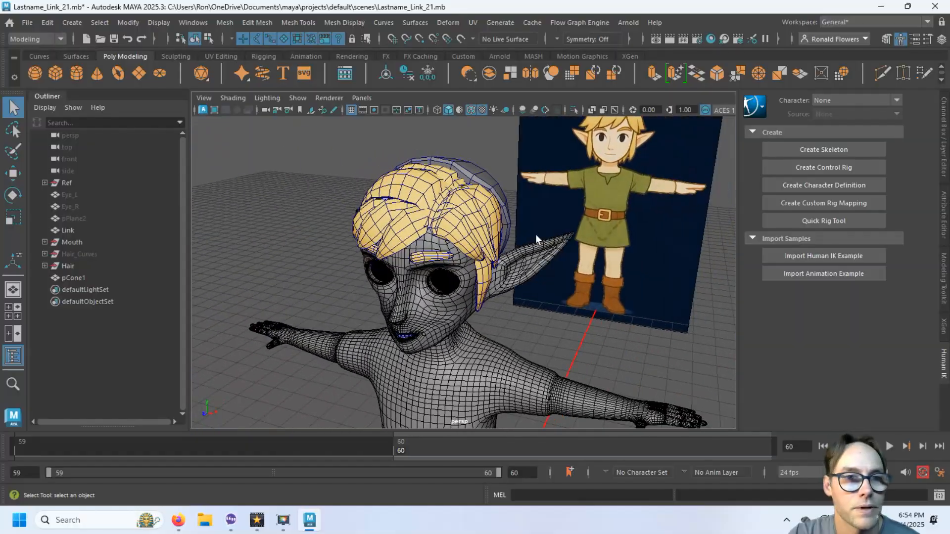
{"action": "left_click", "coordinate": [96, 208]}
{"action": "key", "text": "h"}
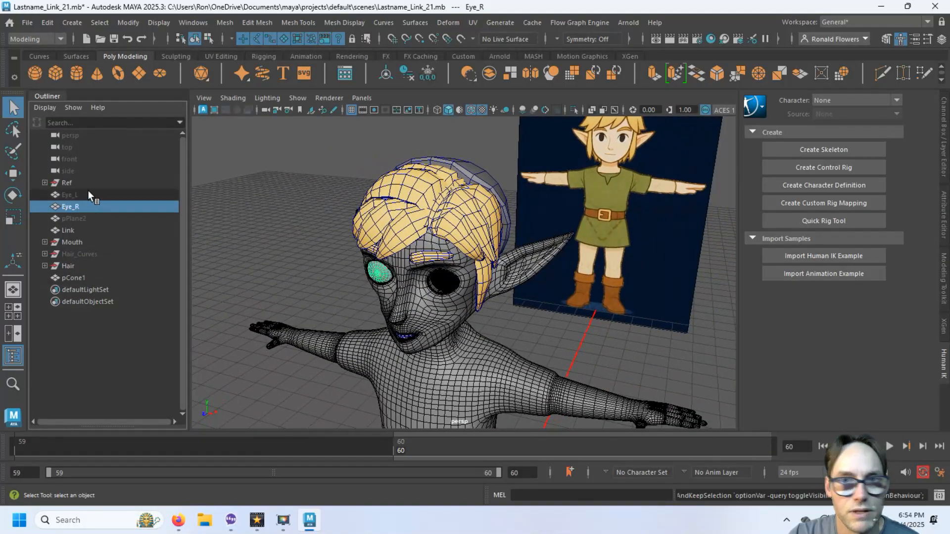
{"action": "left_click", "coordinate": [88, 193]}
{"action": "key", "text": "h"}
Rename the hat object pCone1 to Hat.
{"action": "left_click", "coordinate": [472, 179]}
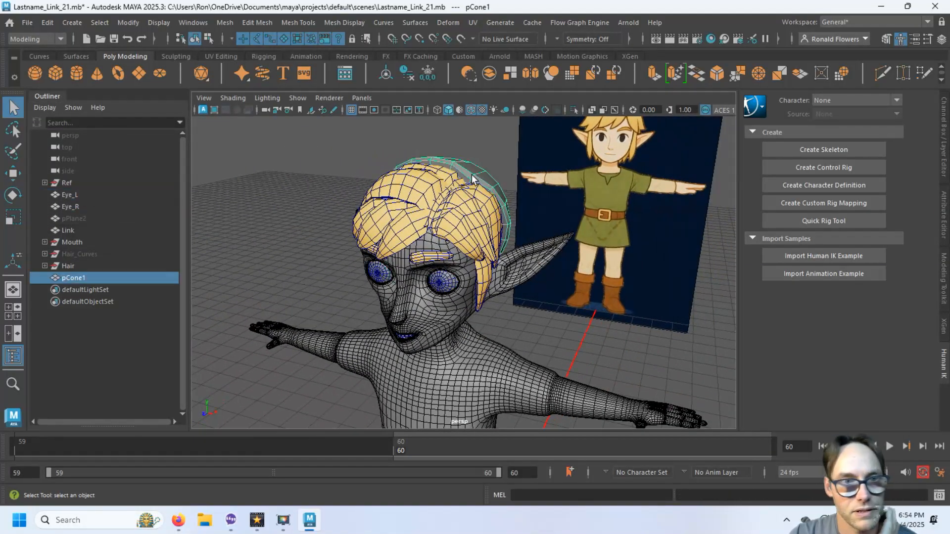
{"action": "double_click", "coordinate": [75, 277]}
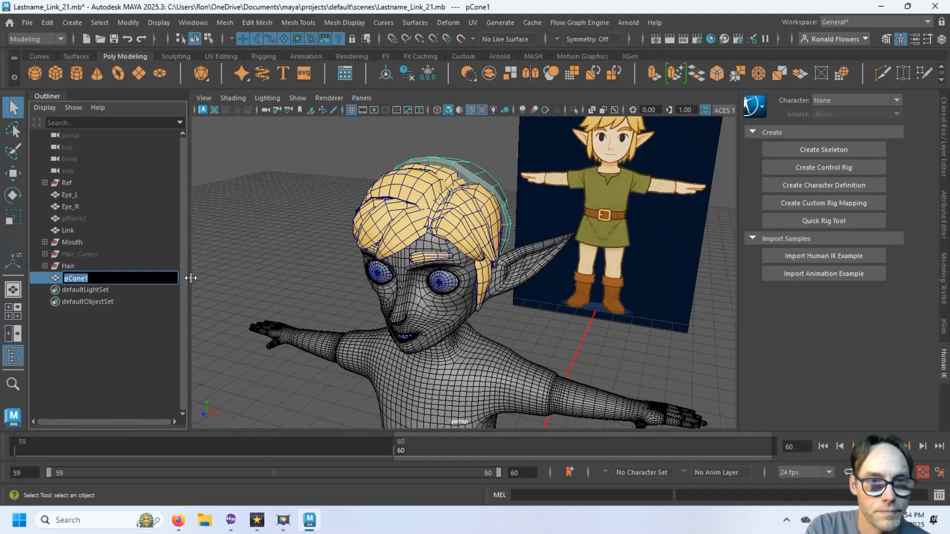
{"action": "type", "text": "Hat"}
{"action": "key", "text": "Return"}
Turn off the wireframe overlay on shaded objects and view the character's head with the hat.
{"action": "left_click_drag", "start_coordinate": [515, 357], "coordinate": [513, 316], "text": "alt"}
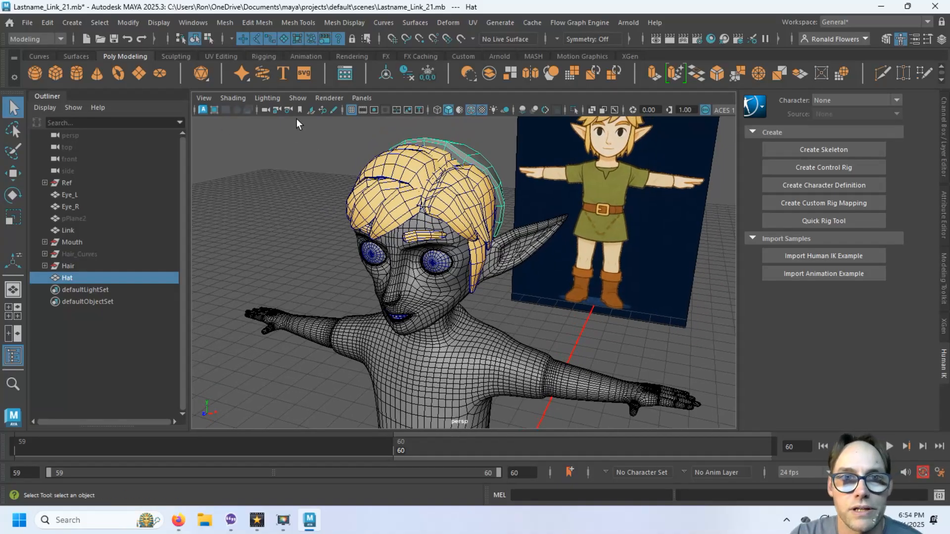
{"action": "left_click", "coordinate": [233, 97]}
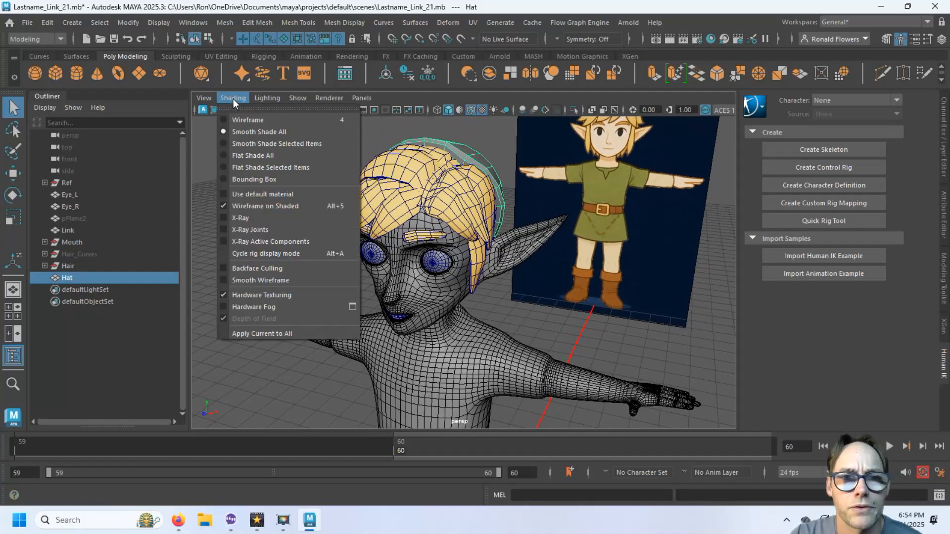
{"action": "left_click", "coordinate": [275, 206]}
{"action": "mouse_move", "coordinate": [274, 208]}
{"action": "left_mouse_down", "text": "alt"}
{"action": "mouse_move", "coordinate": [391, 276]}
{"action": "mouse_move", "coordinate": [564, 276]}
{"action": "mouse_move", "coordinate": [528, 280]}
{"action": "left_mouse_up", "text": "alt"}
{"action": "scroll", "coordinate": [543, 277], "scroll_direction": "up", "scroll_amount": 2}
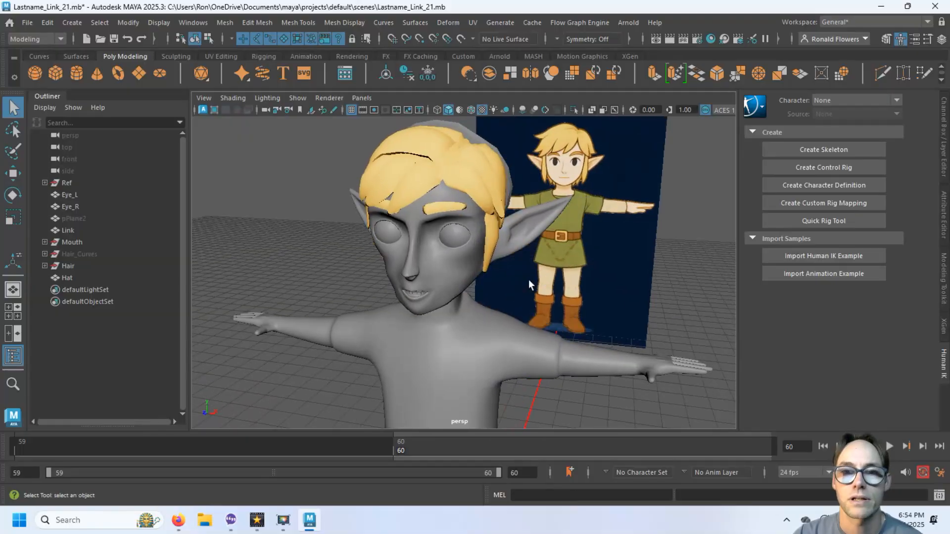